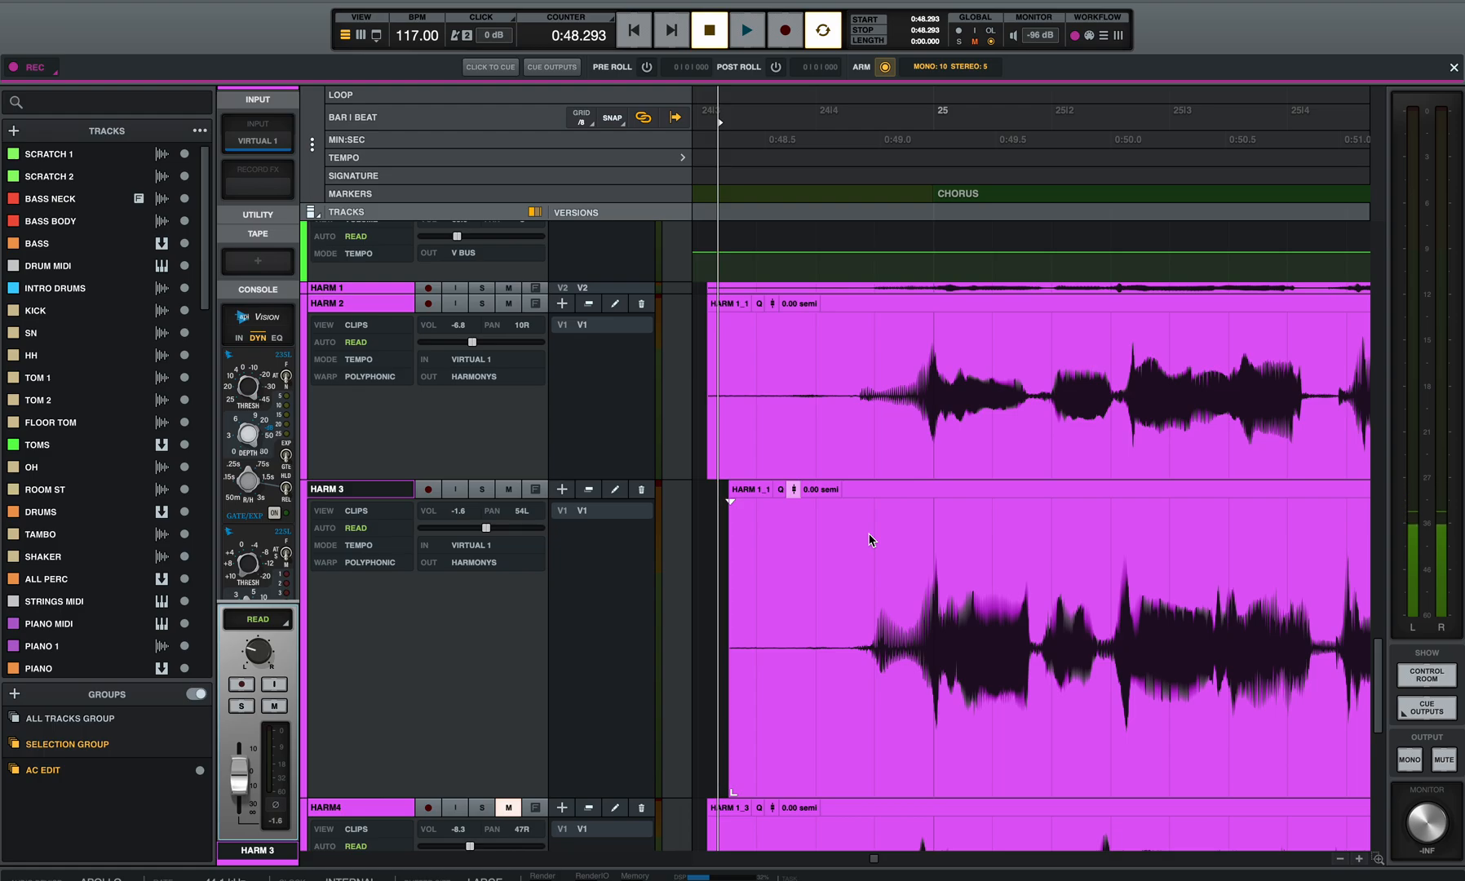
Step: Solo HARM 3 and LD VOX 1, and play them from just before the chorus at 0:48.798
left_click(834, 558)
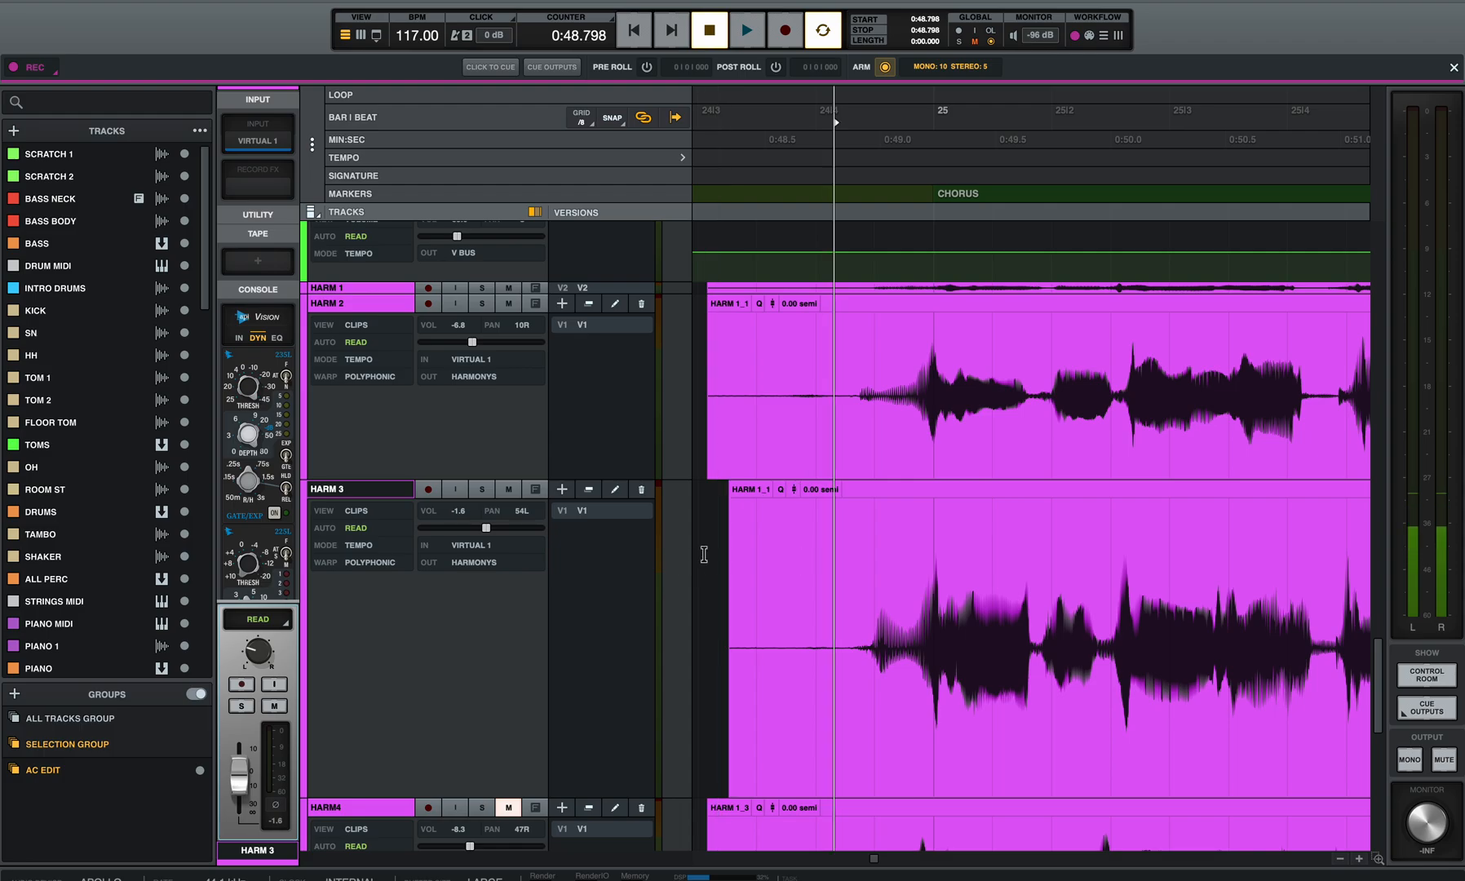
left_click(483, 490)
scroll(492, 499, "up", 15)
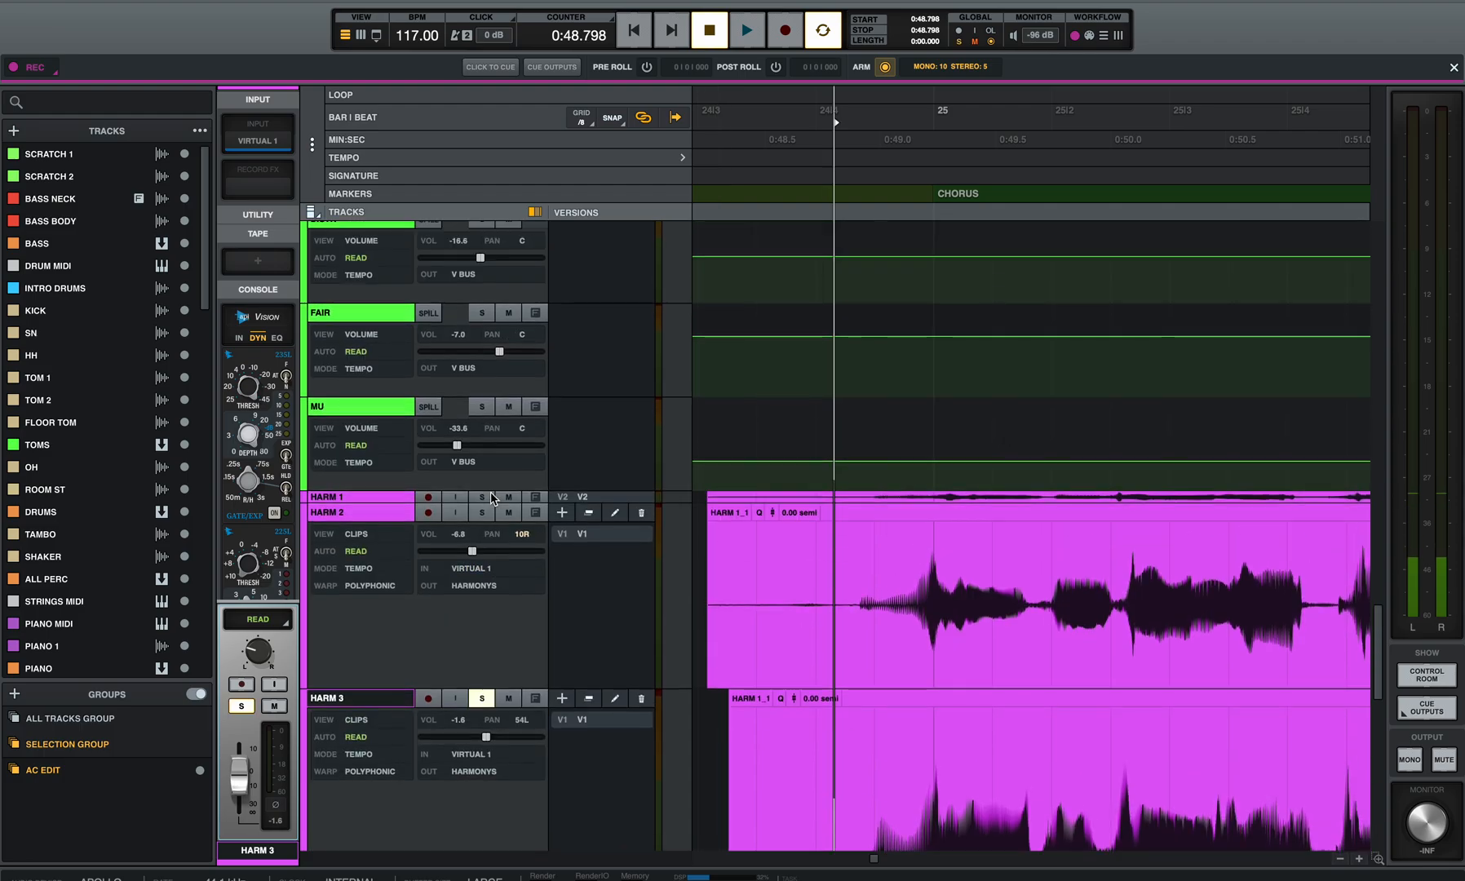
scroll(490, 492, "up", 3)
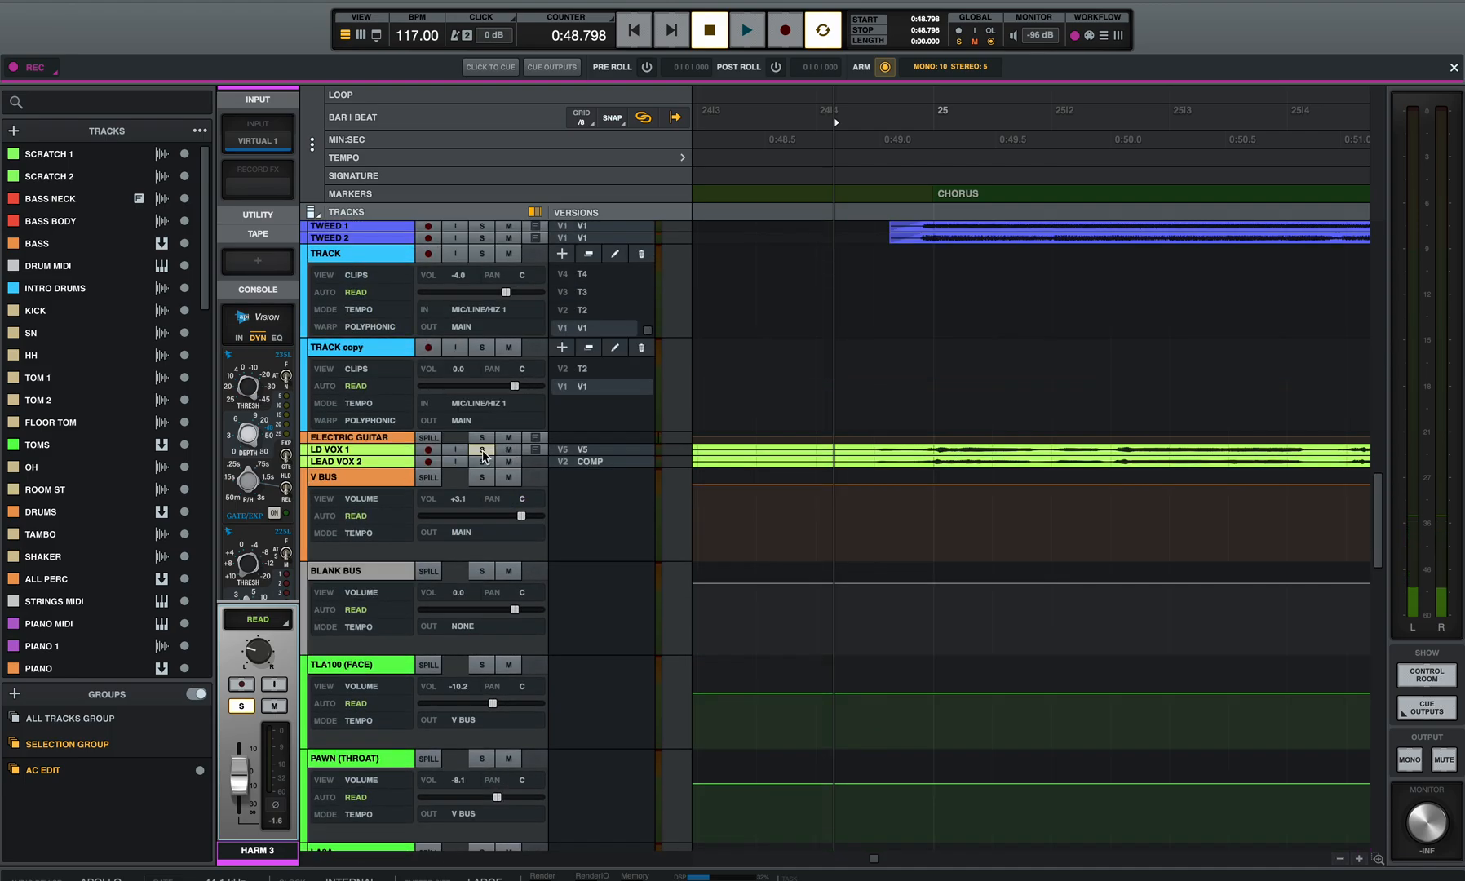
scroll(489, 489, "down", 15)
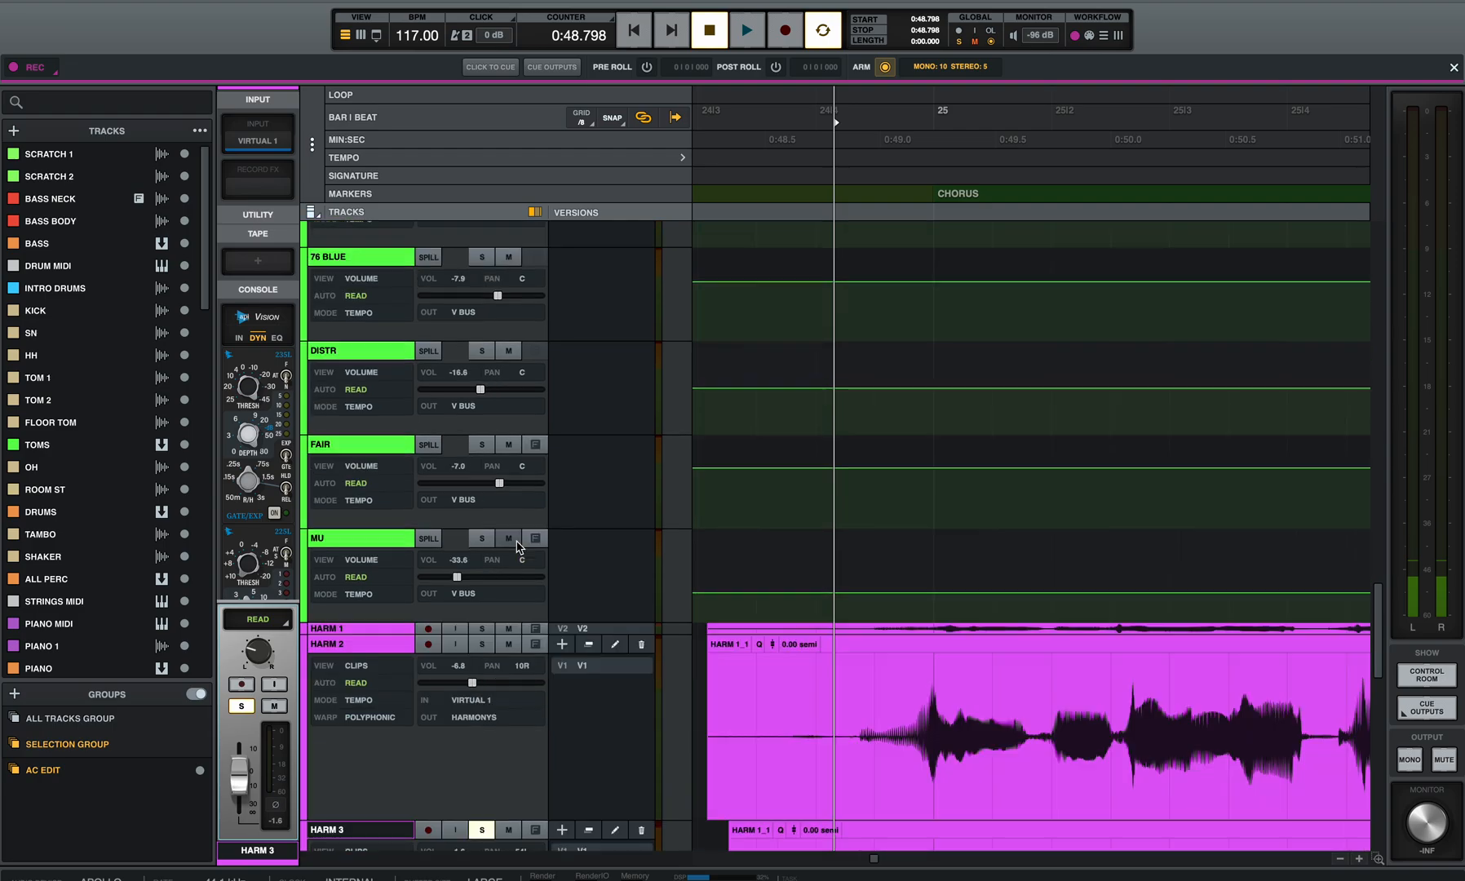
key("space")
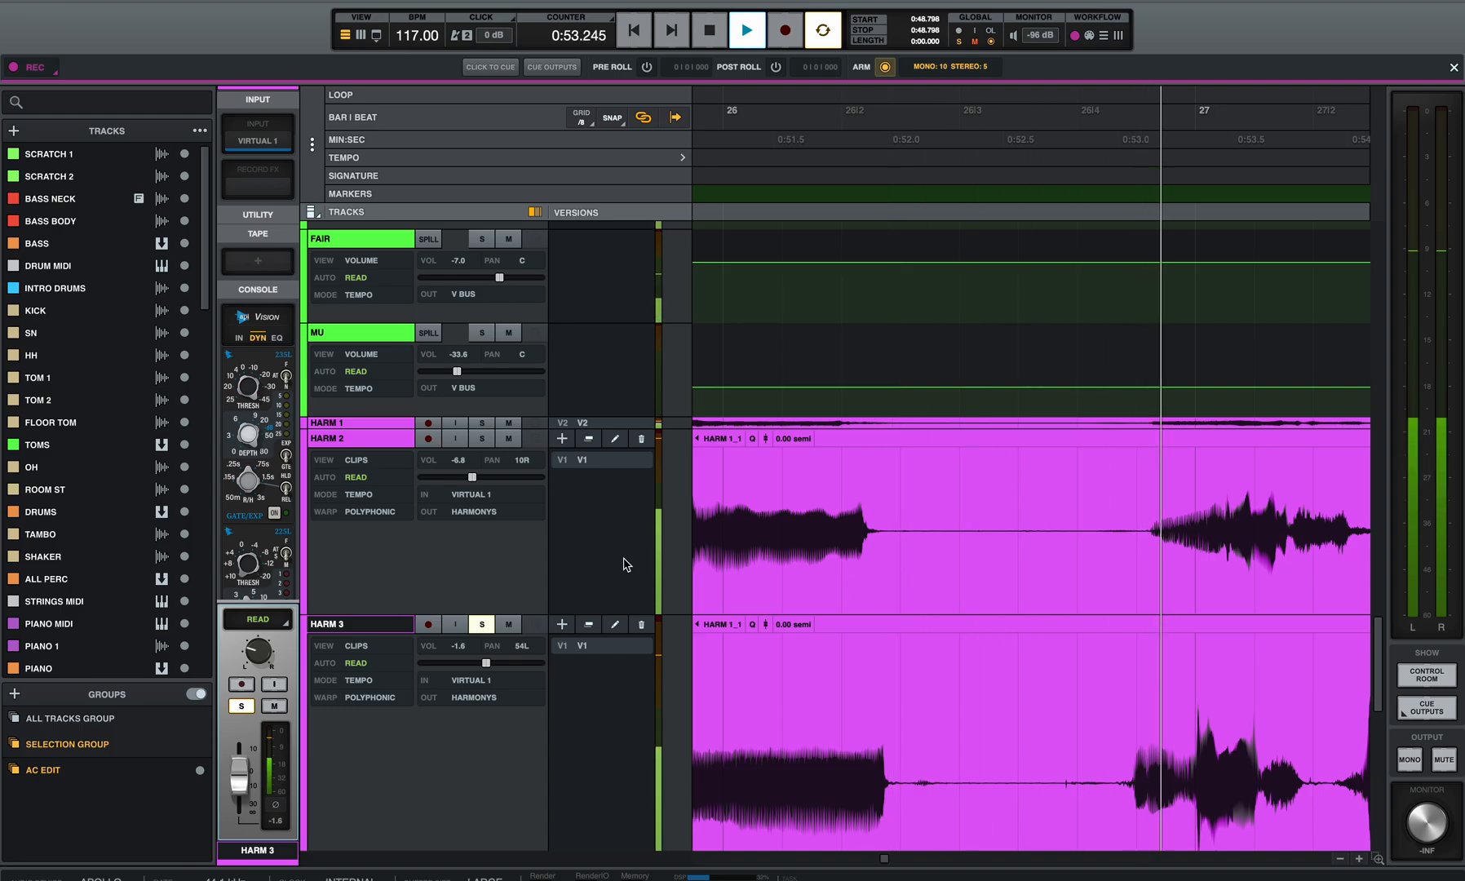
scroll(589, 586, "down", 5)
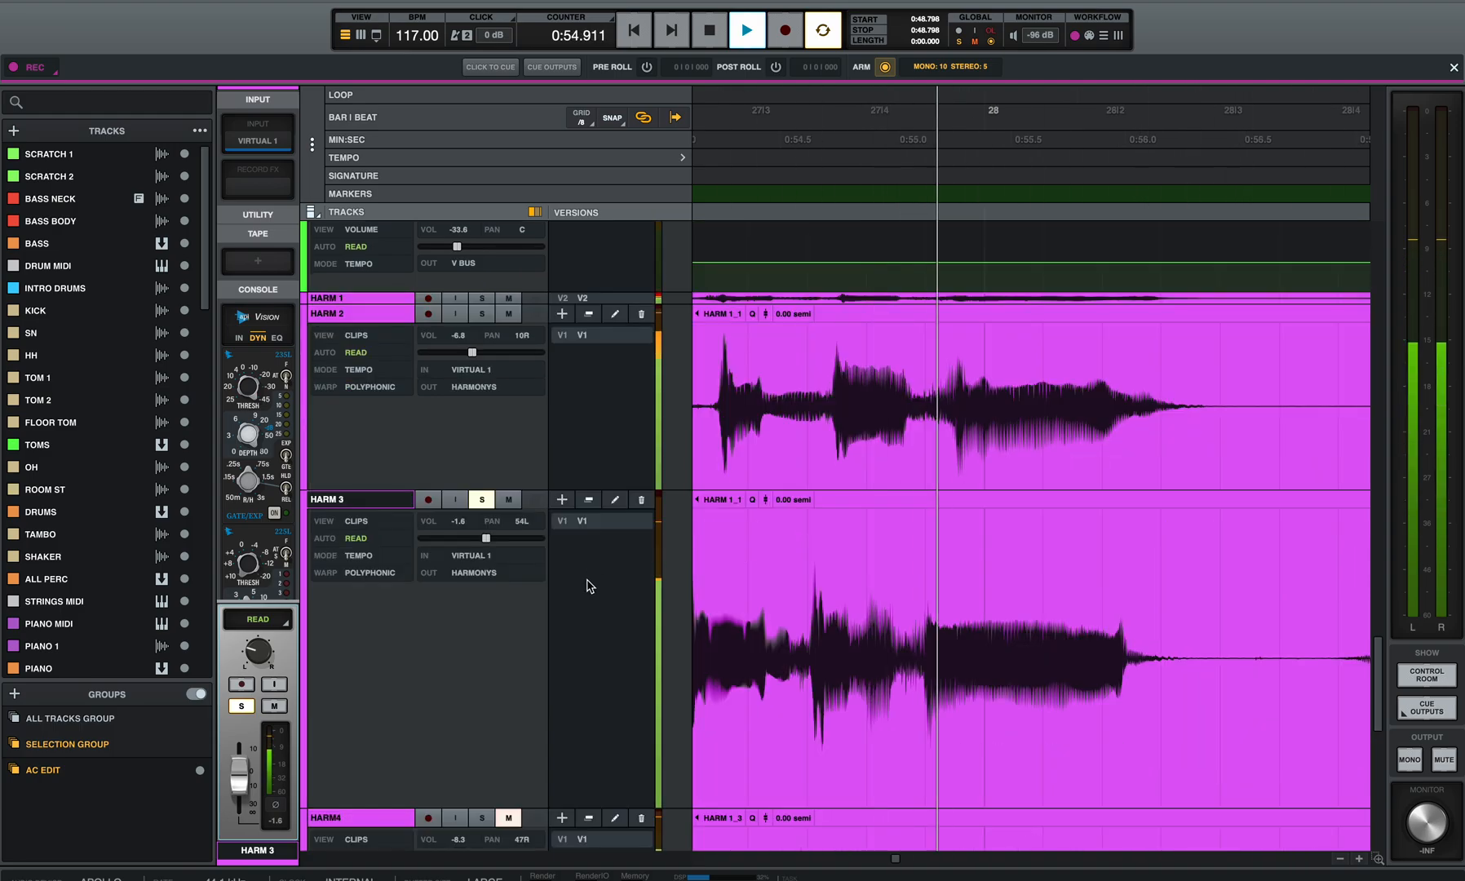
Step: Replay the soloed vocals from 0:48.798 and check HARM 3's timing against the lead vocal and HARM 2
key("space")
left_click(481, 762)
key("space")
scroll(674, 523, "up", 3)
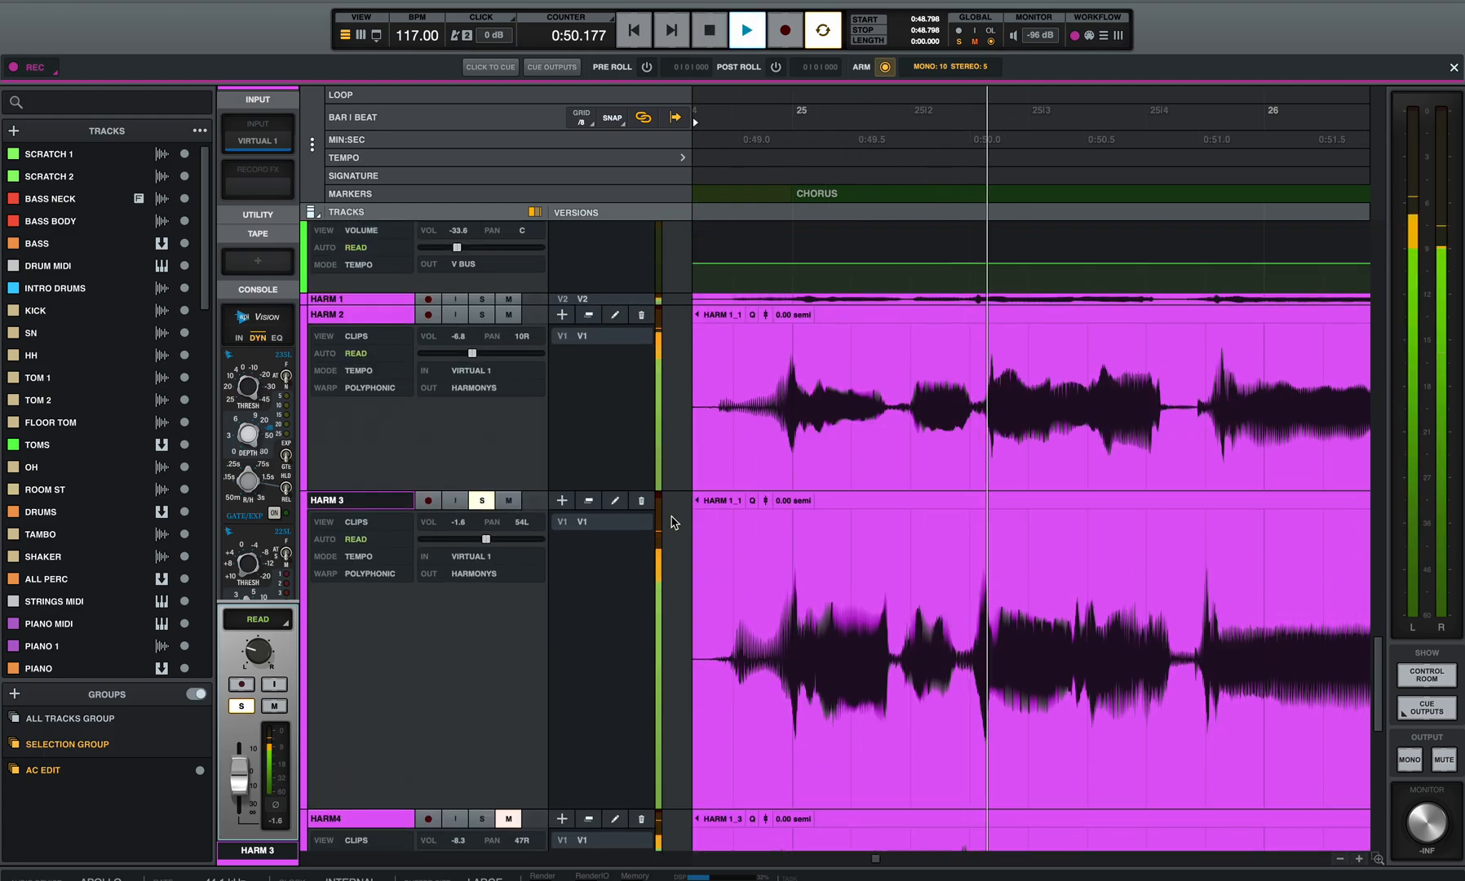
scroll(816, 547, "left", 3)
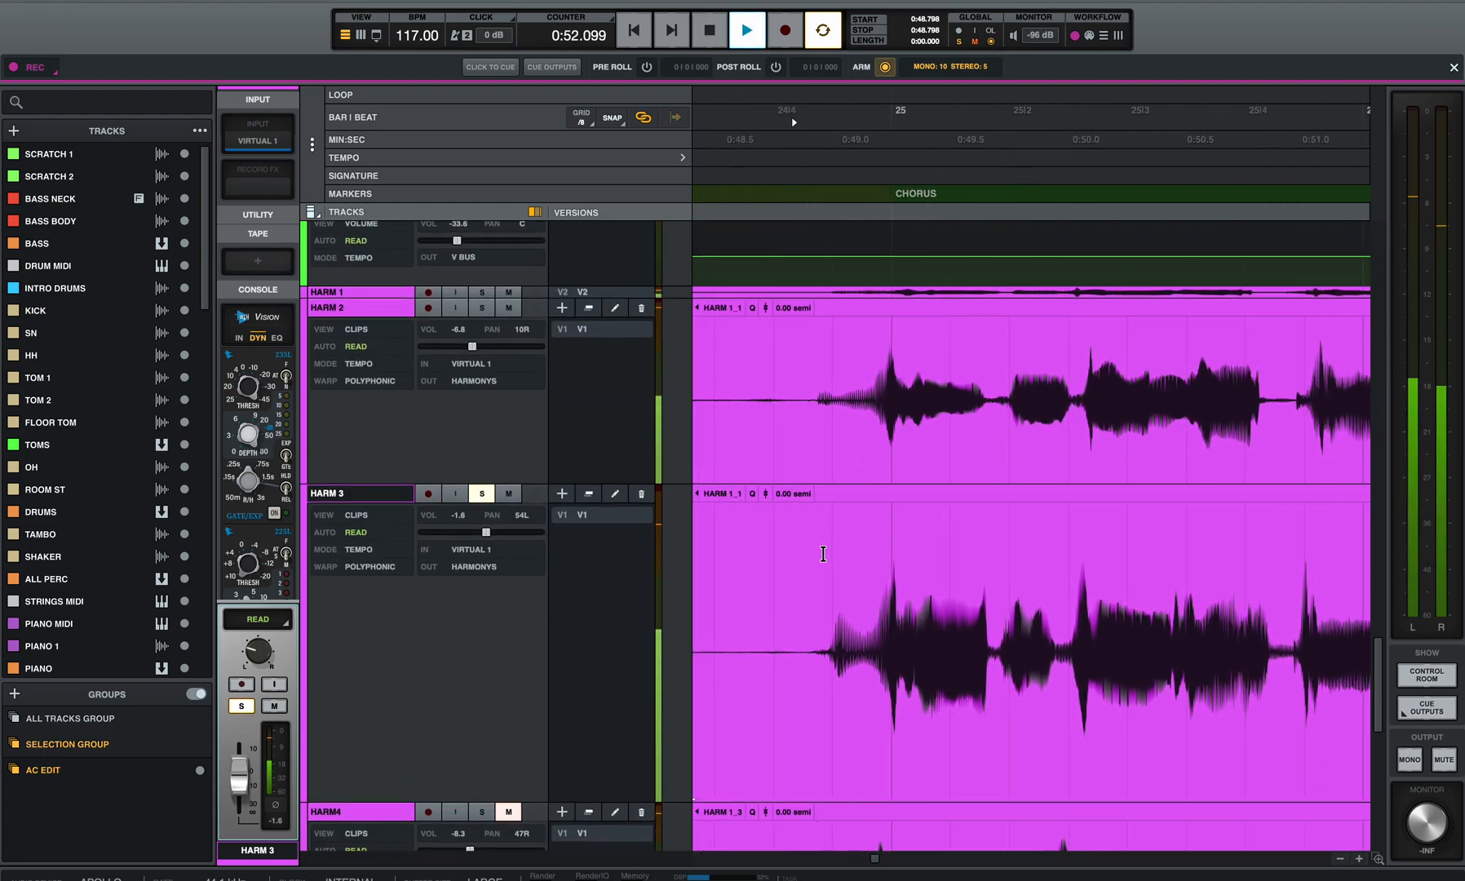
scroll(832, 561, "left", 1)
scroll(831, 561, "down", 1)
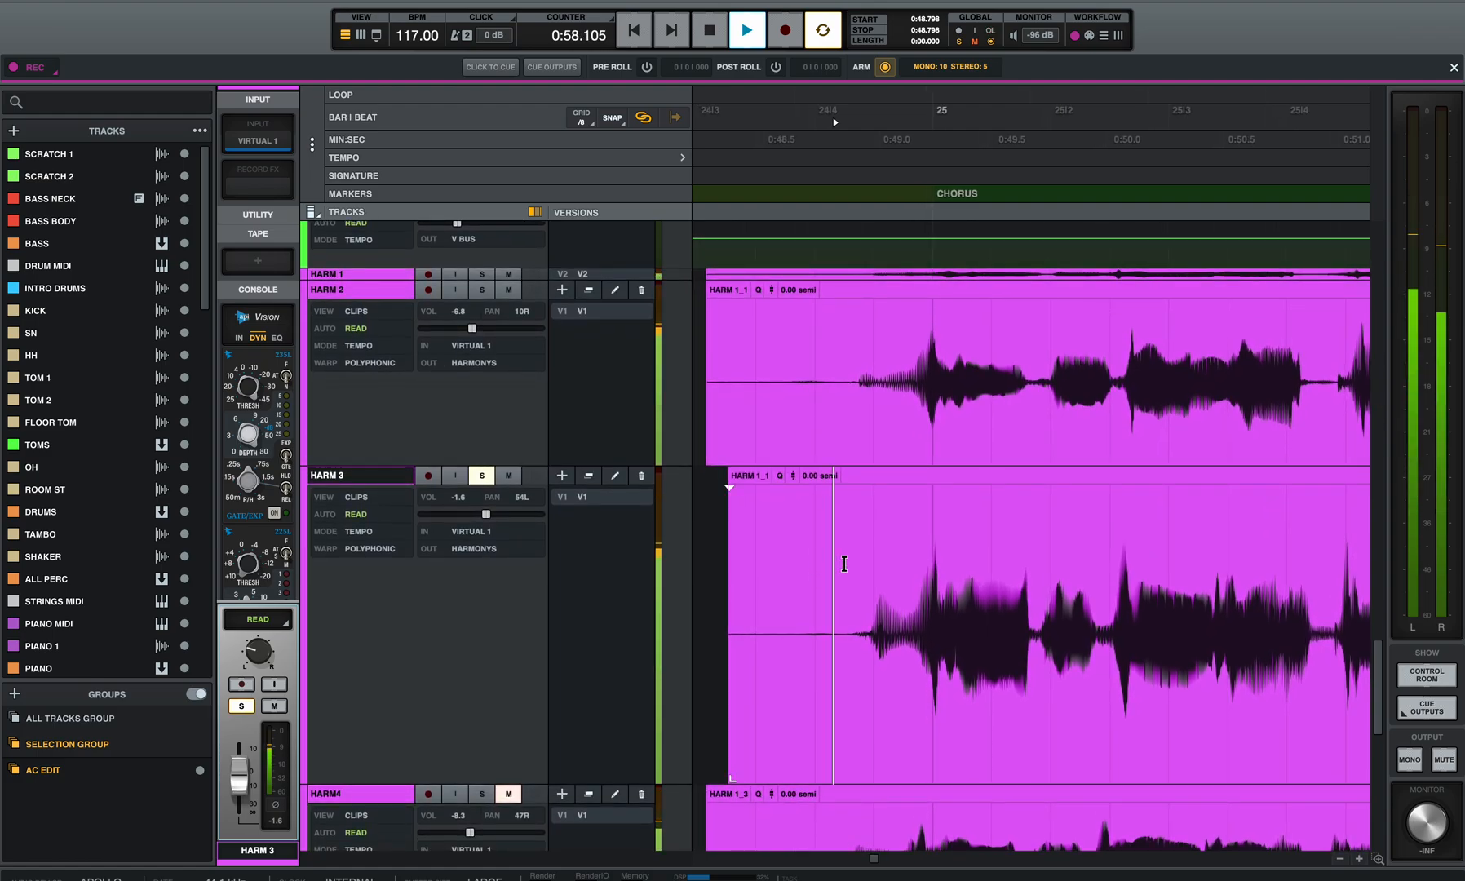
key("space")
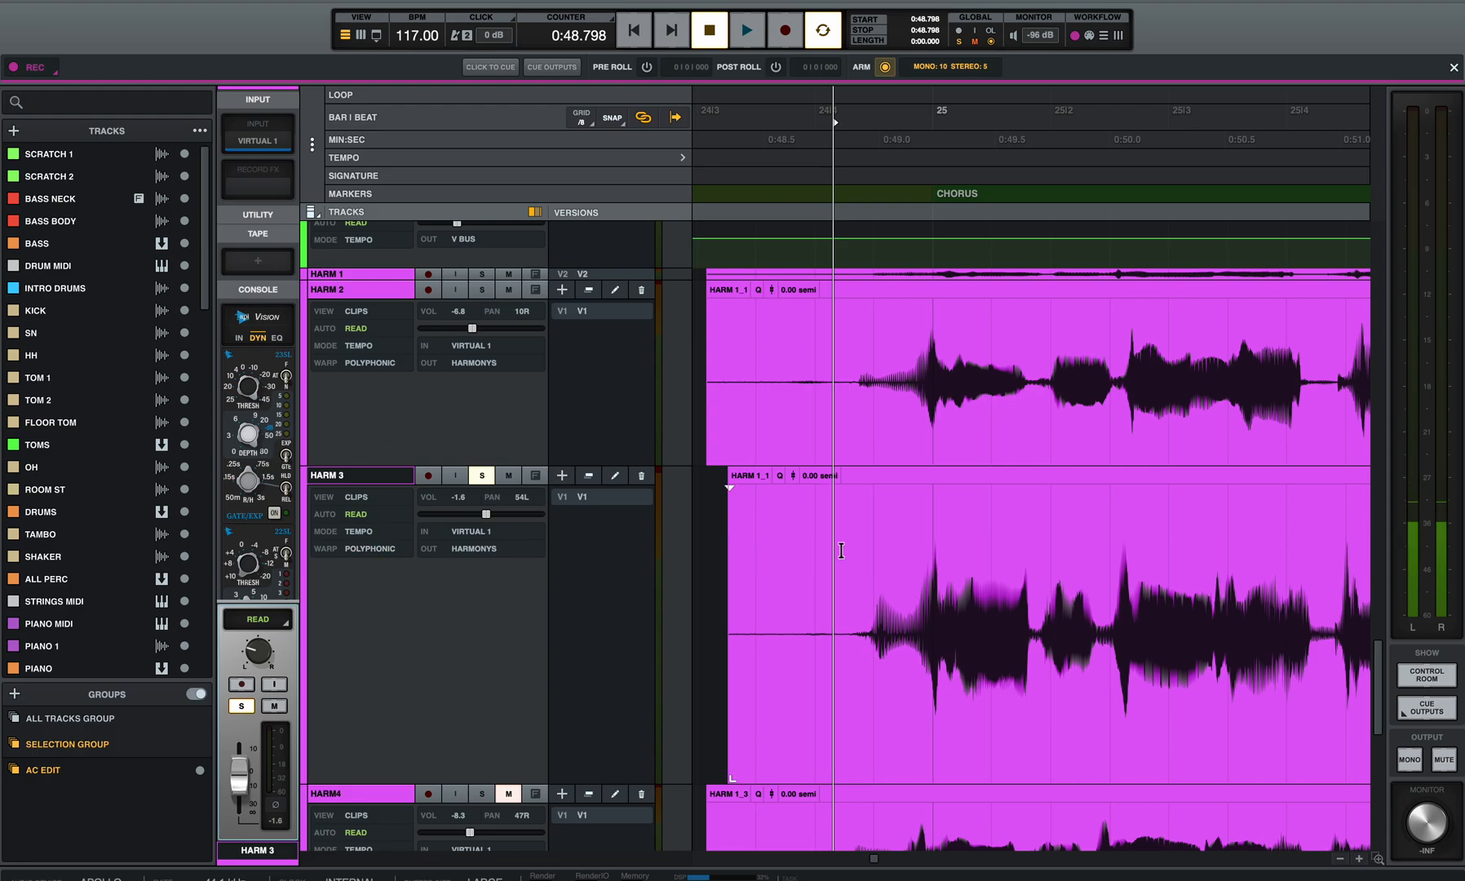
Step: Switch the HARM 3 track's view to Warps
left_click(359, 498)
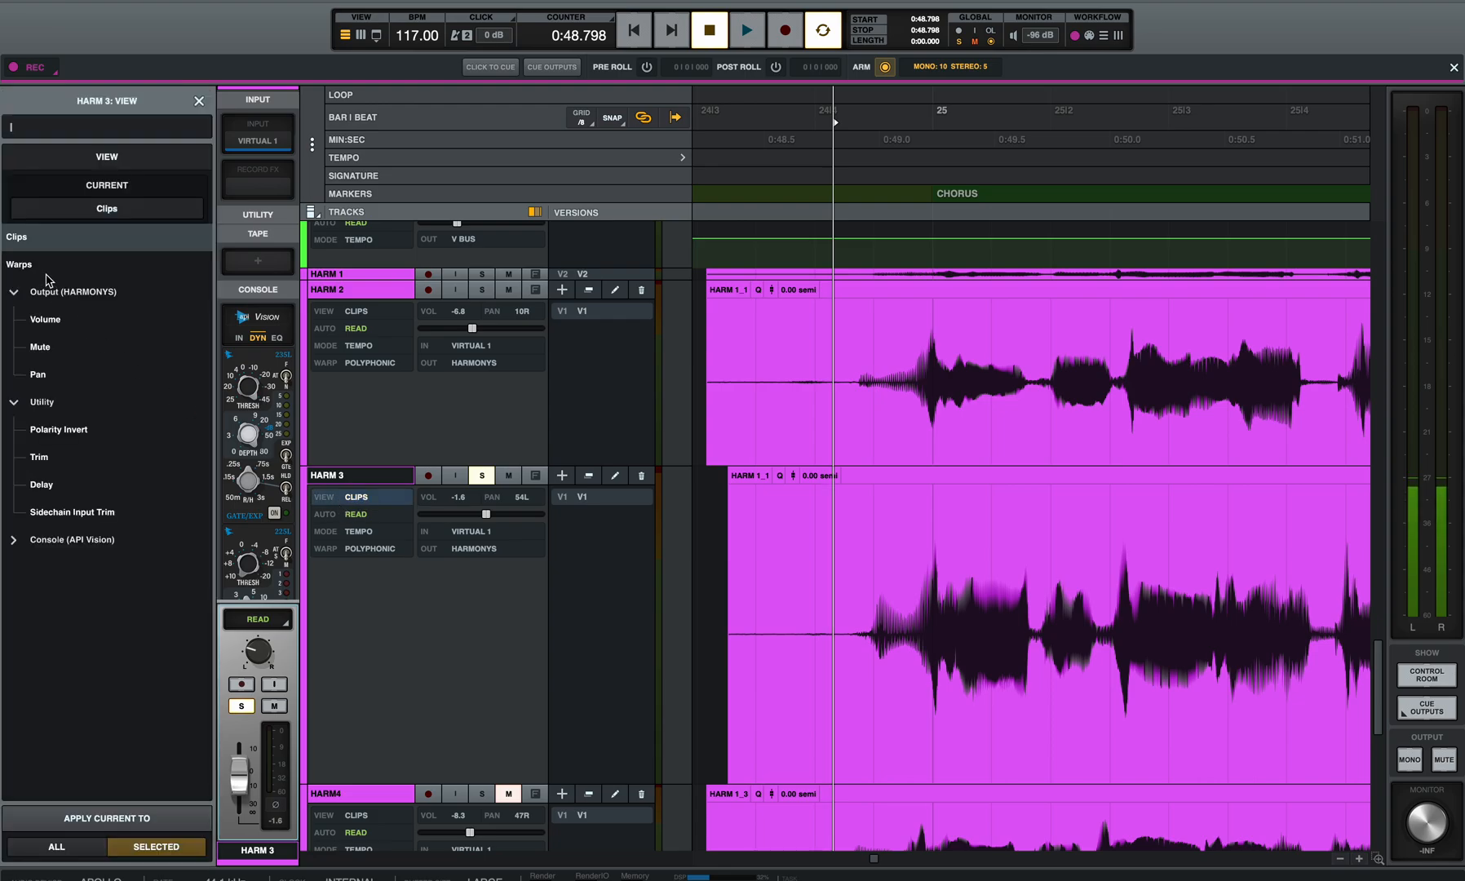
left_click(45, 266)
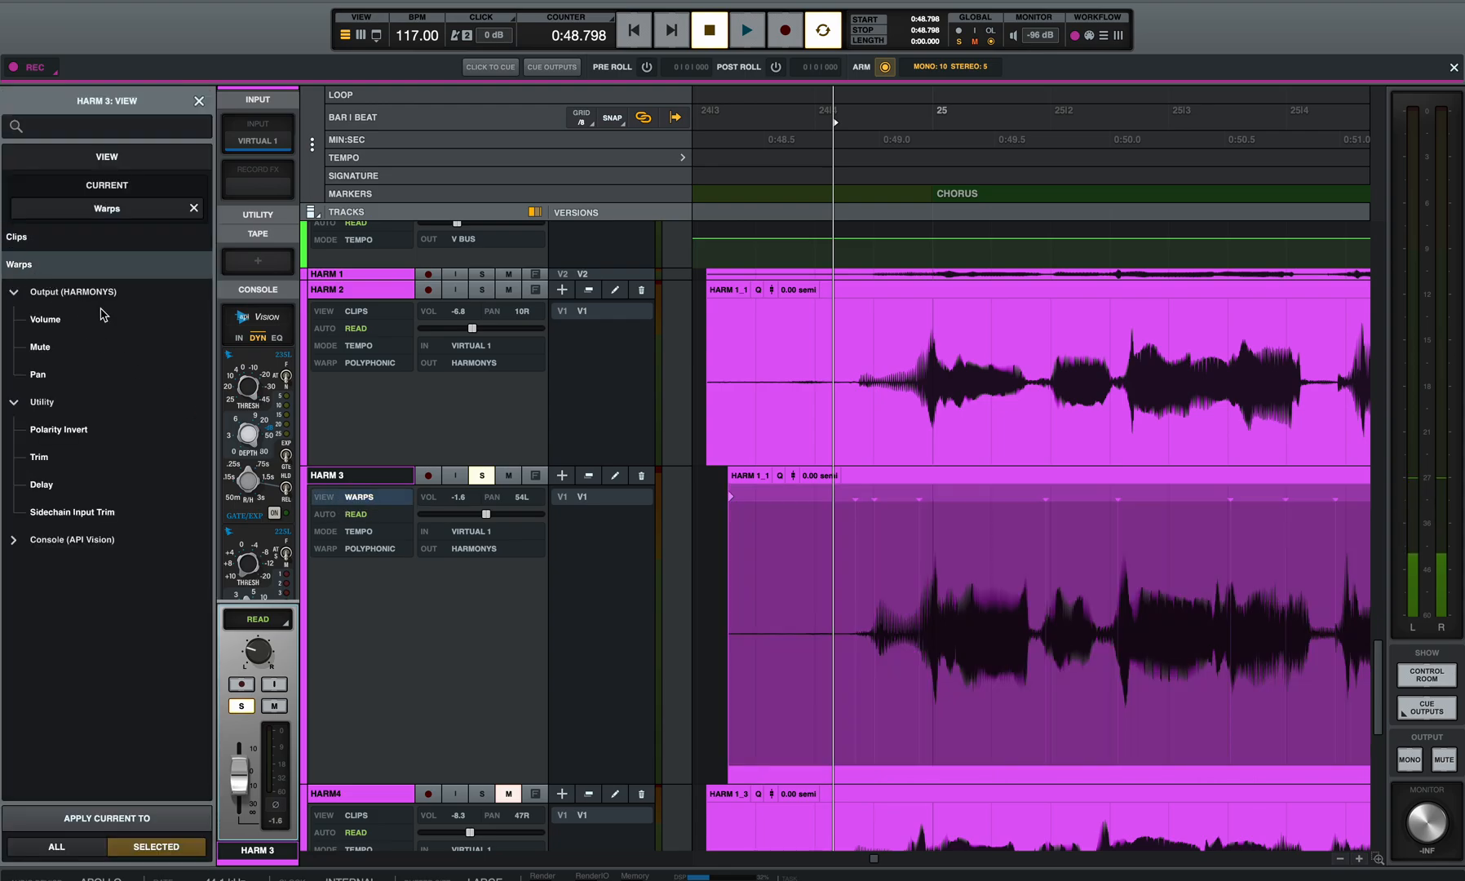
left_click(899, 571)
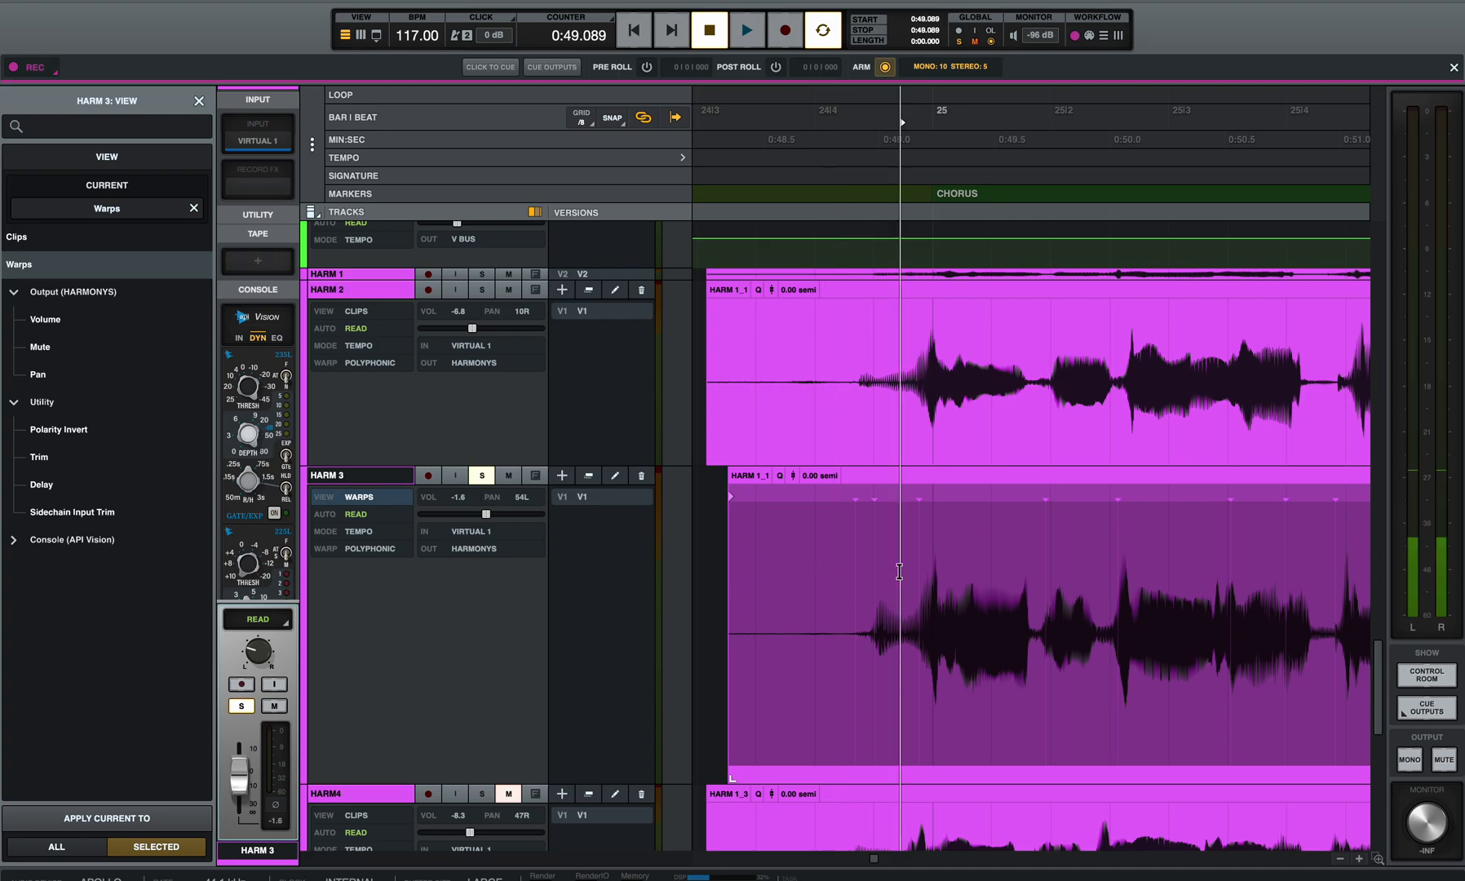
Step: Add a warp marker on HARM 3 at the transient where the vocal enters before bar 25, at 0:48.977
scroll(899, 571, "up", 5)
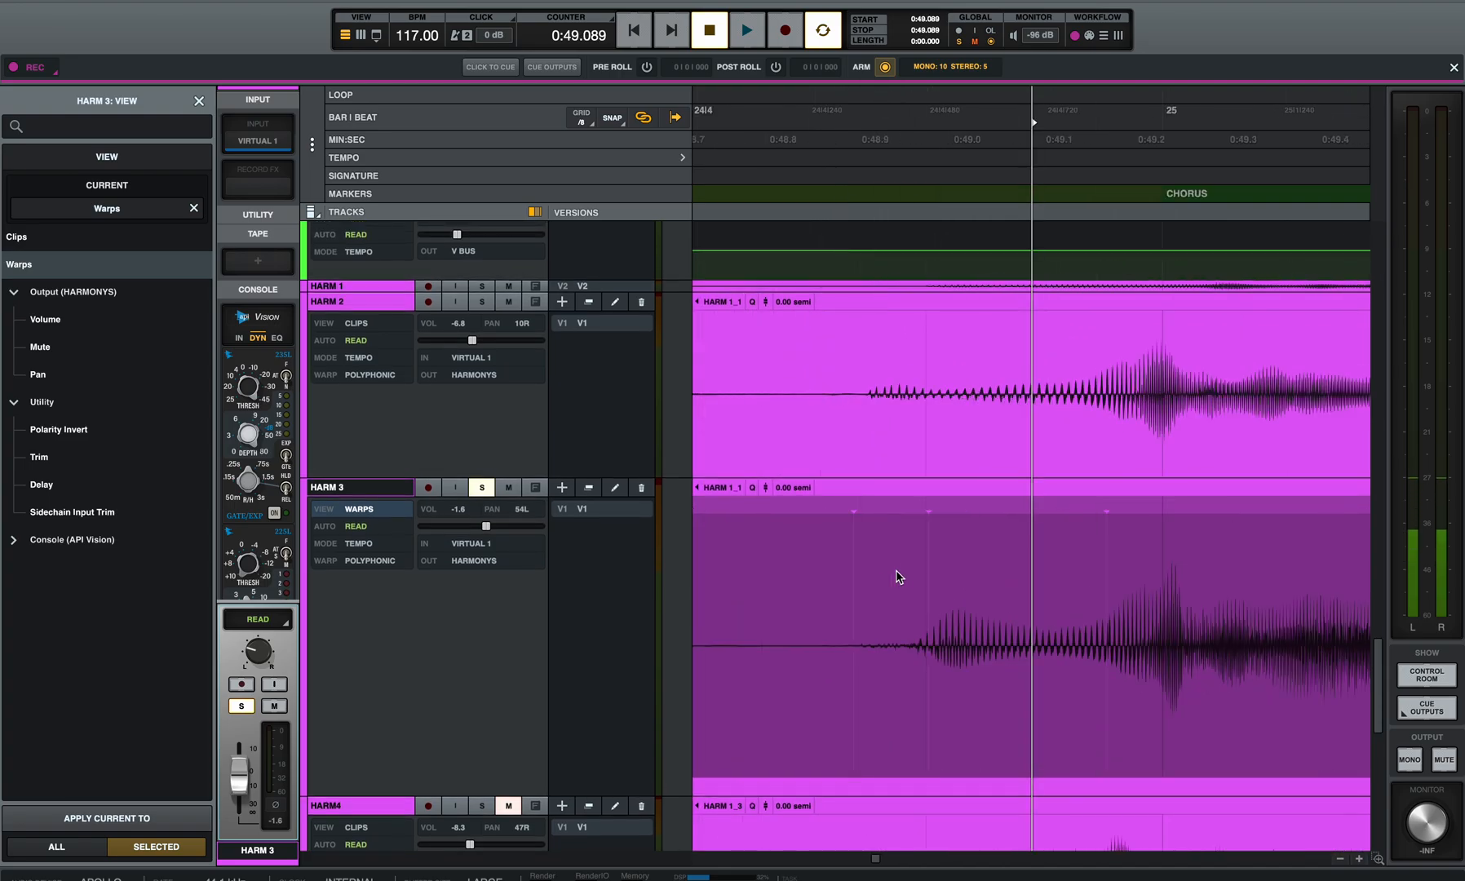
scroll(922, 587, "right", 2)
scroll(922, 587, "up", 1)
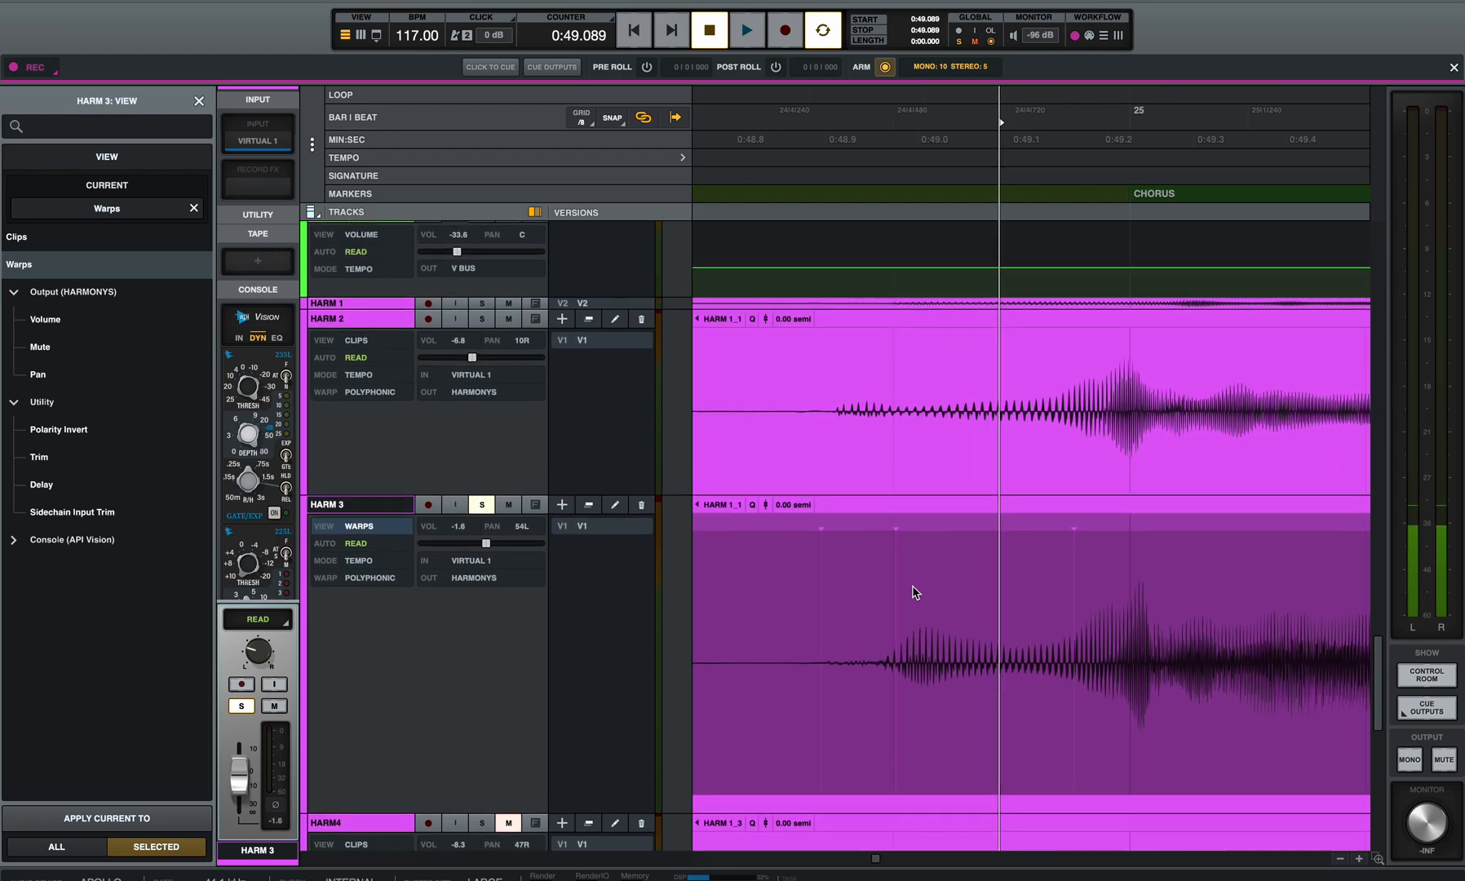
scroll(915, 591, "up", 1)
scroll(906, 589, "right", 4)
scroll(969, 530, "right", 1)
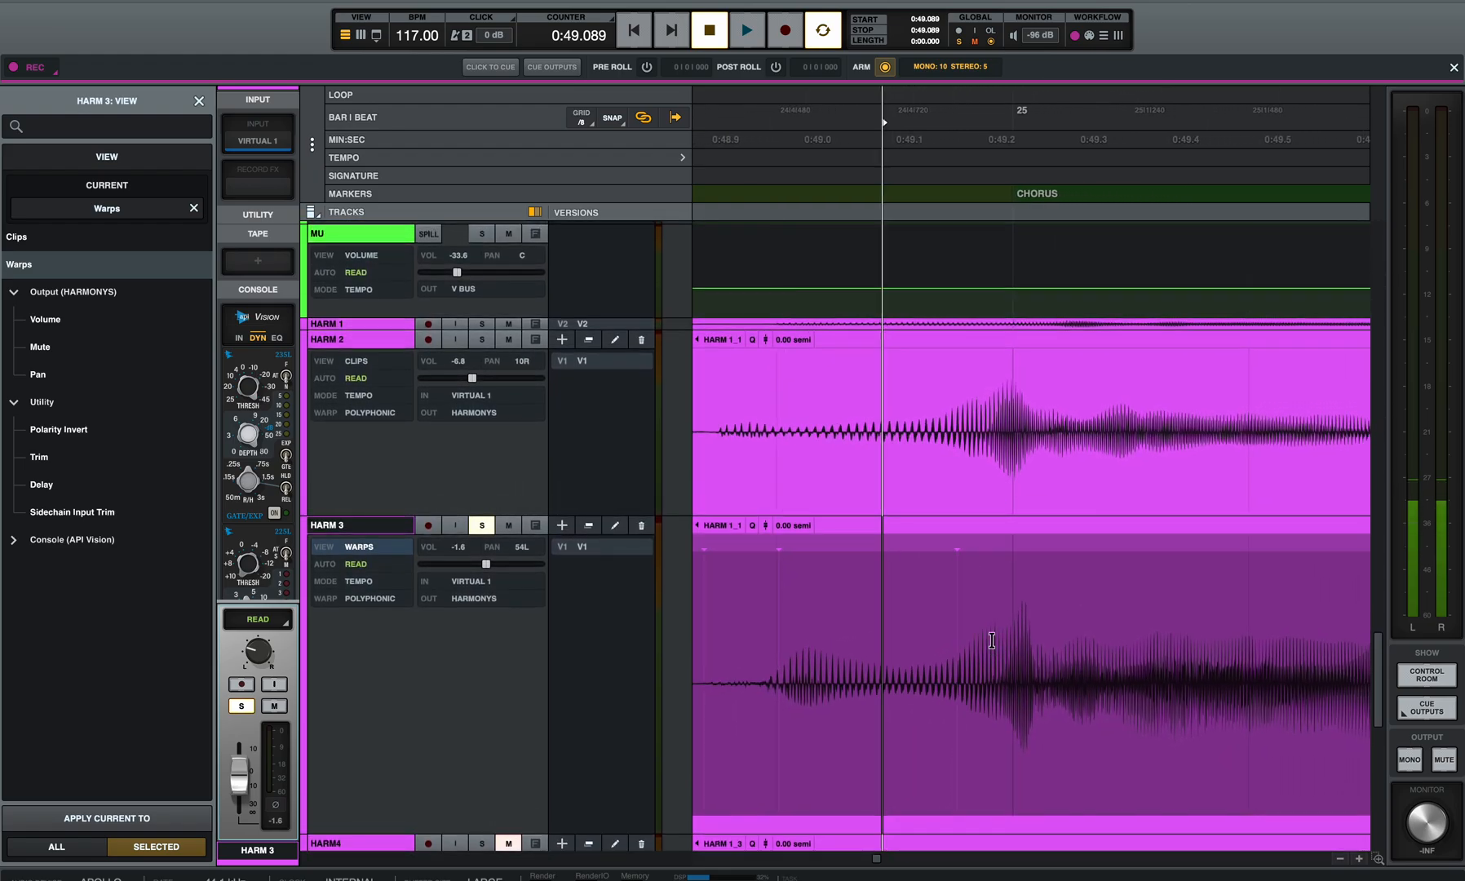
left_click(957, 541)
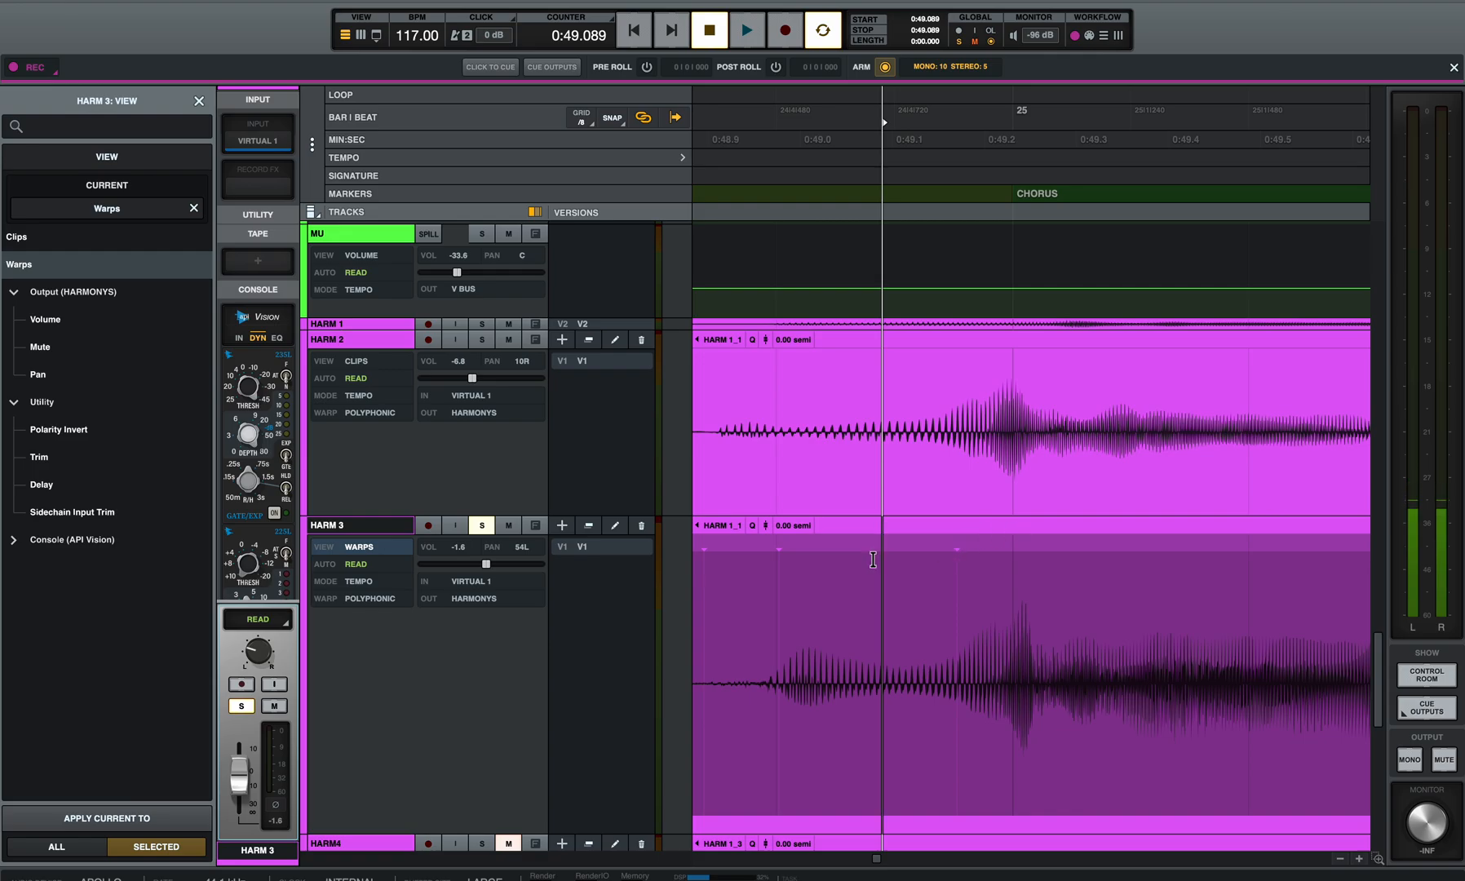
left_click(776, 540)
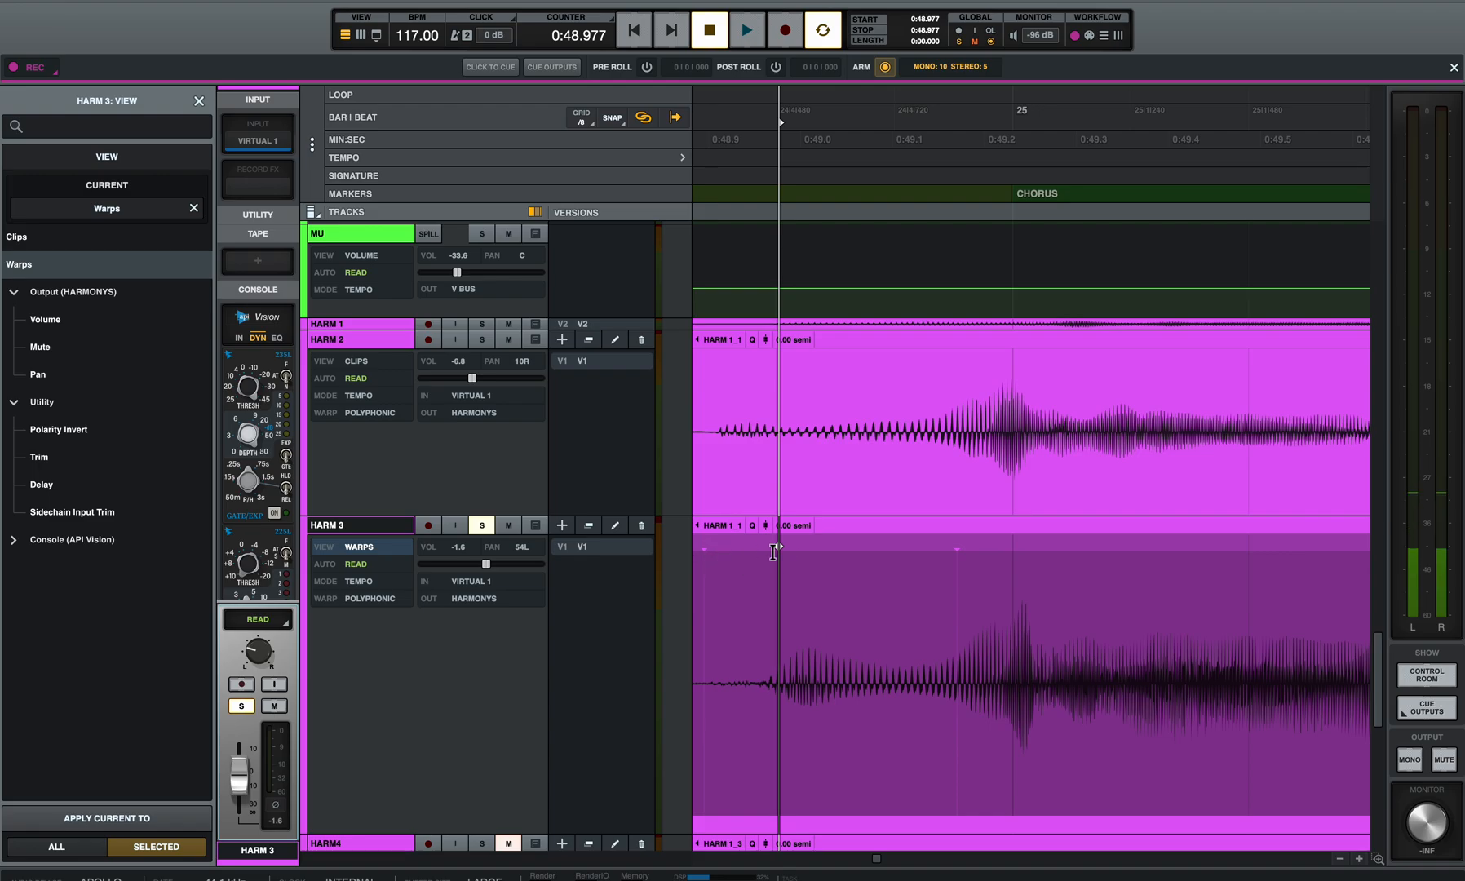
Step: Add a warp marker on HARM 3 at the transient after beat 25|2, at 0:50.034
scroll(844, 566, "left", 2)
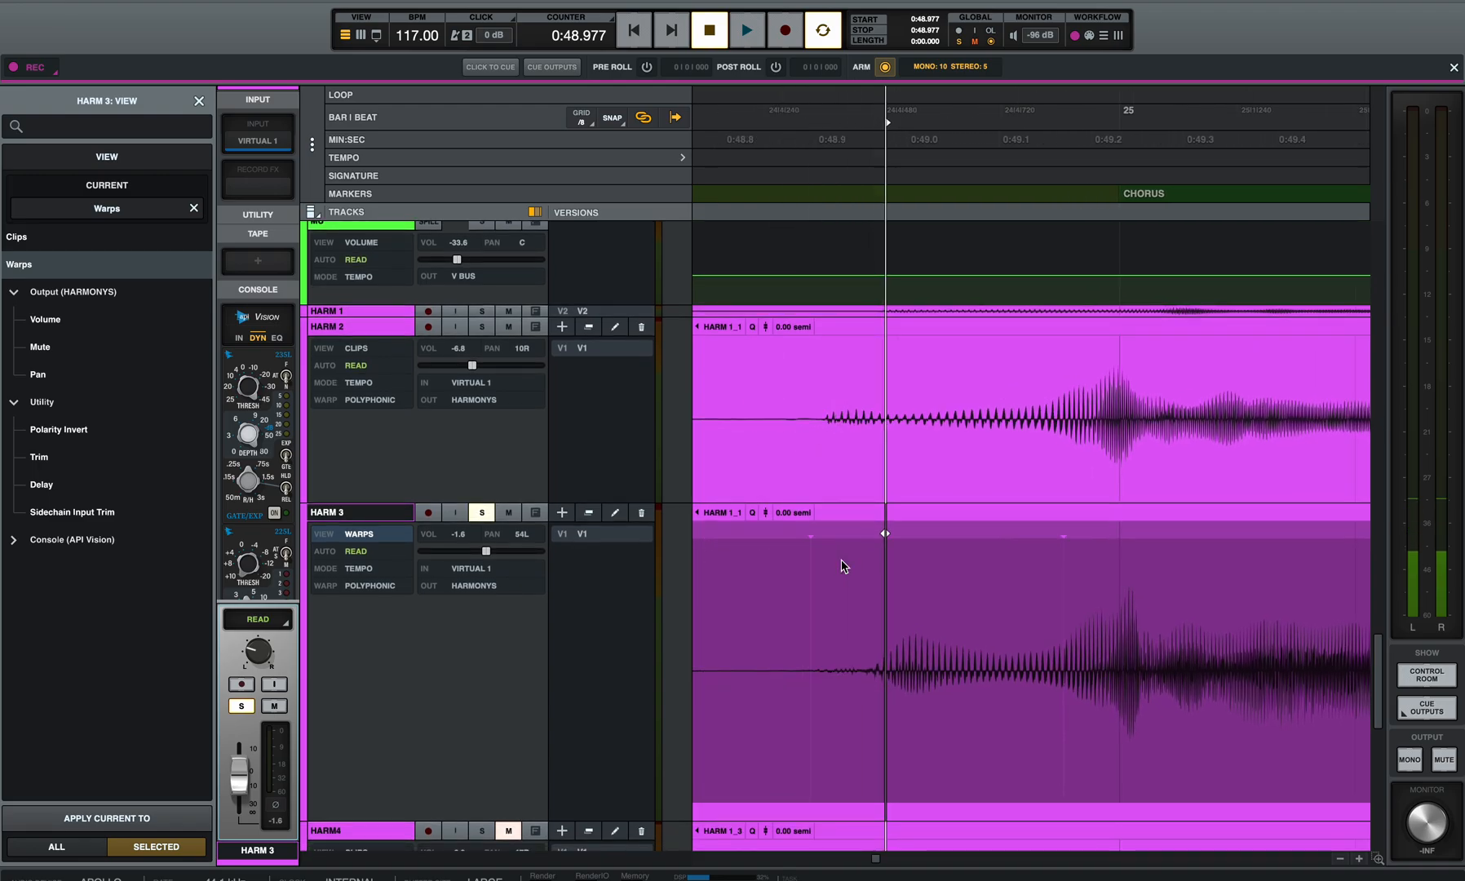
scroll(1181, 569, "right", 10)
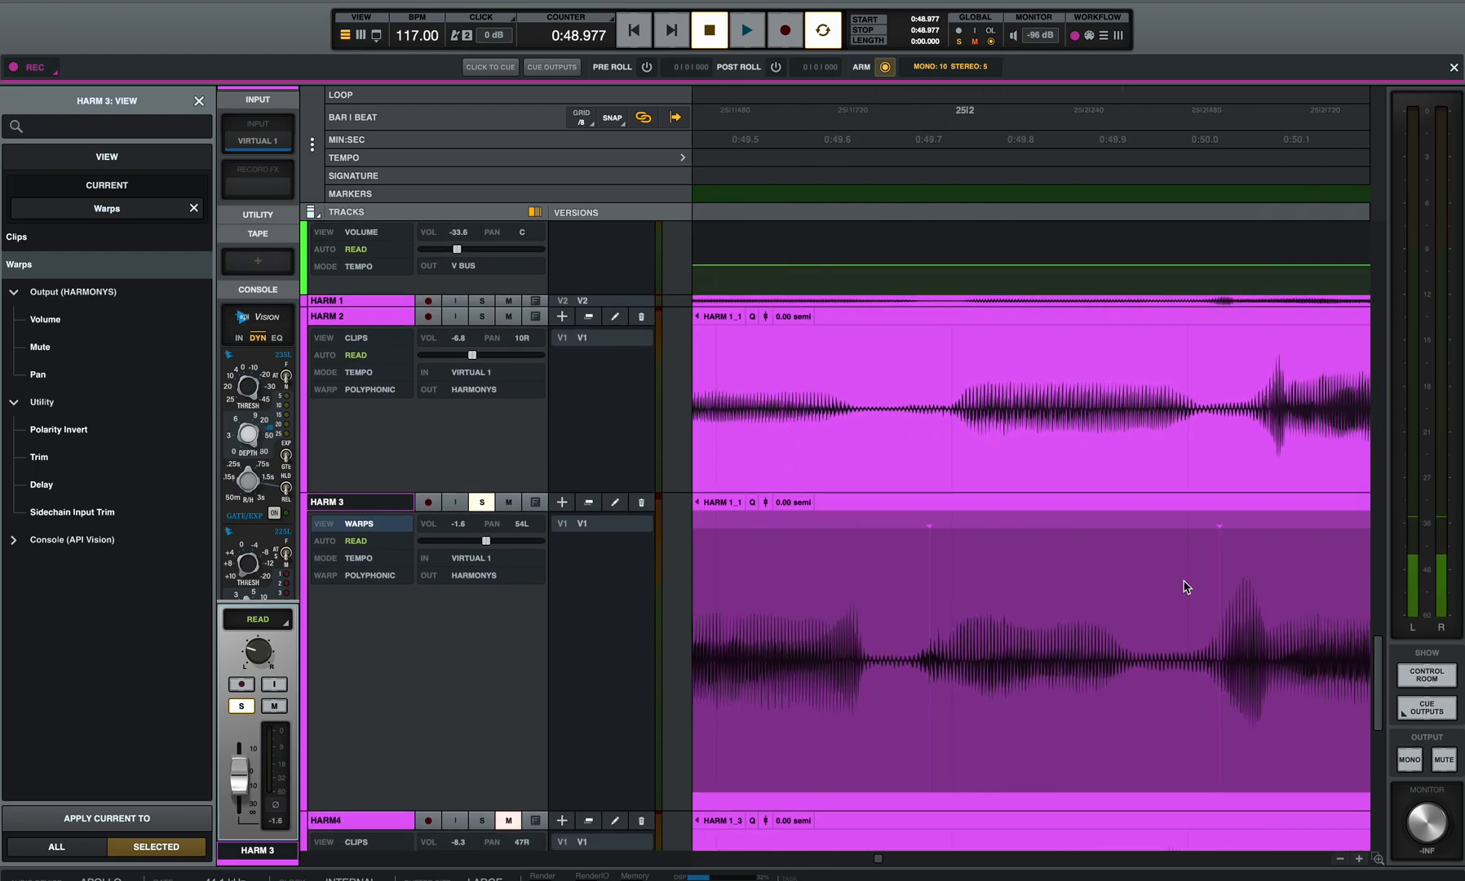
left_click(1215, 519)
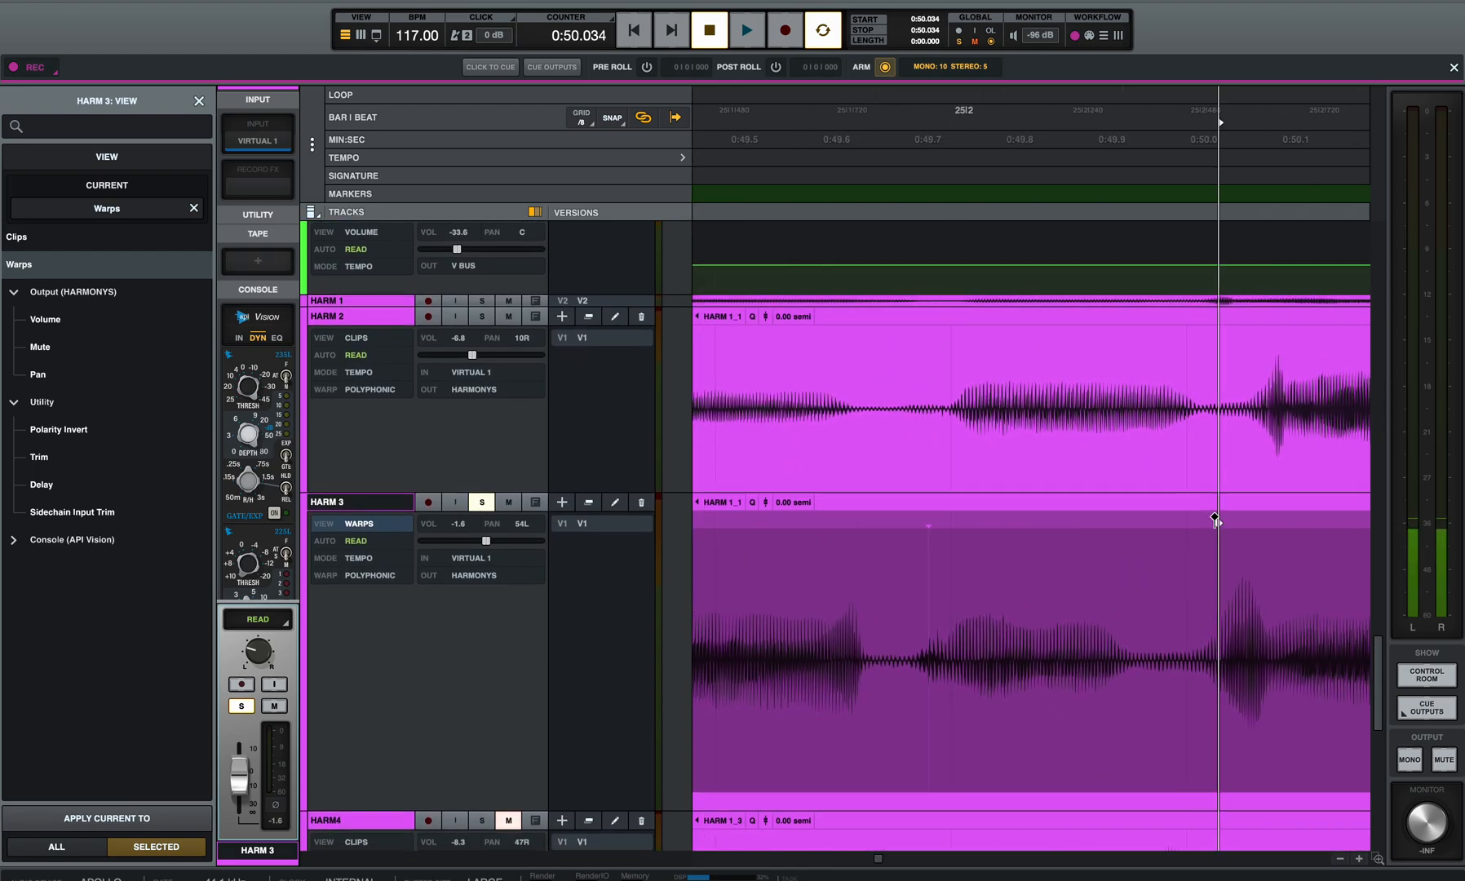
scroll(1166, 531, "left", 12)
scroll(965, 593, "left", 4)
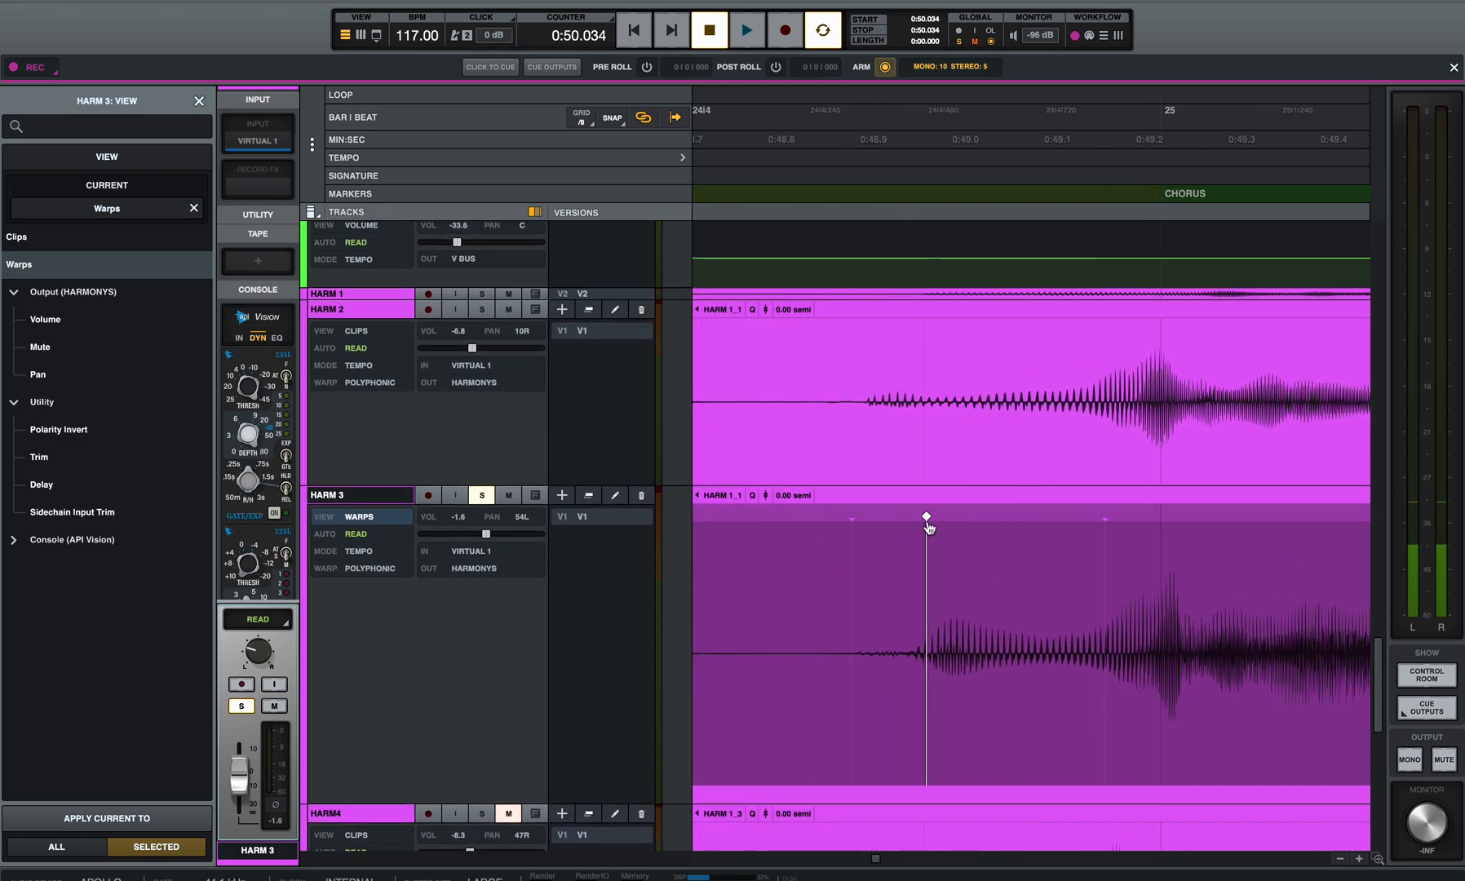
Step: Pull HARM 3's 0:48.977 warp marker earlier toward HARM 2's onset, and warp the next transient before bar 25 later to 0:49.162
left_click(799, 574)
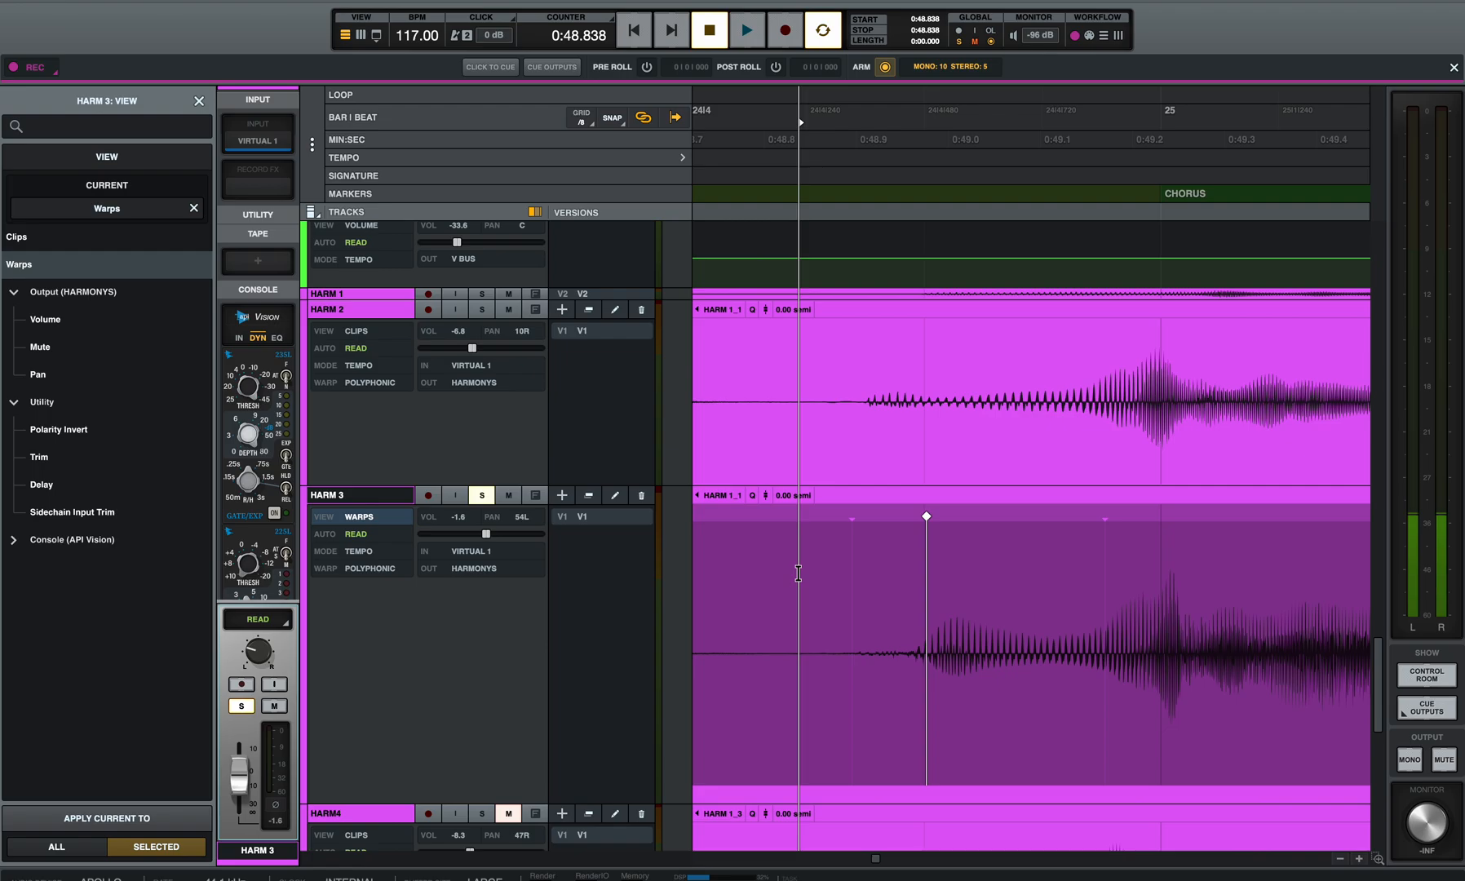
key("space")
key("space")
left_click_drag(925, 519, 876, 527)
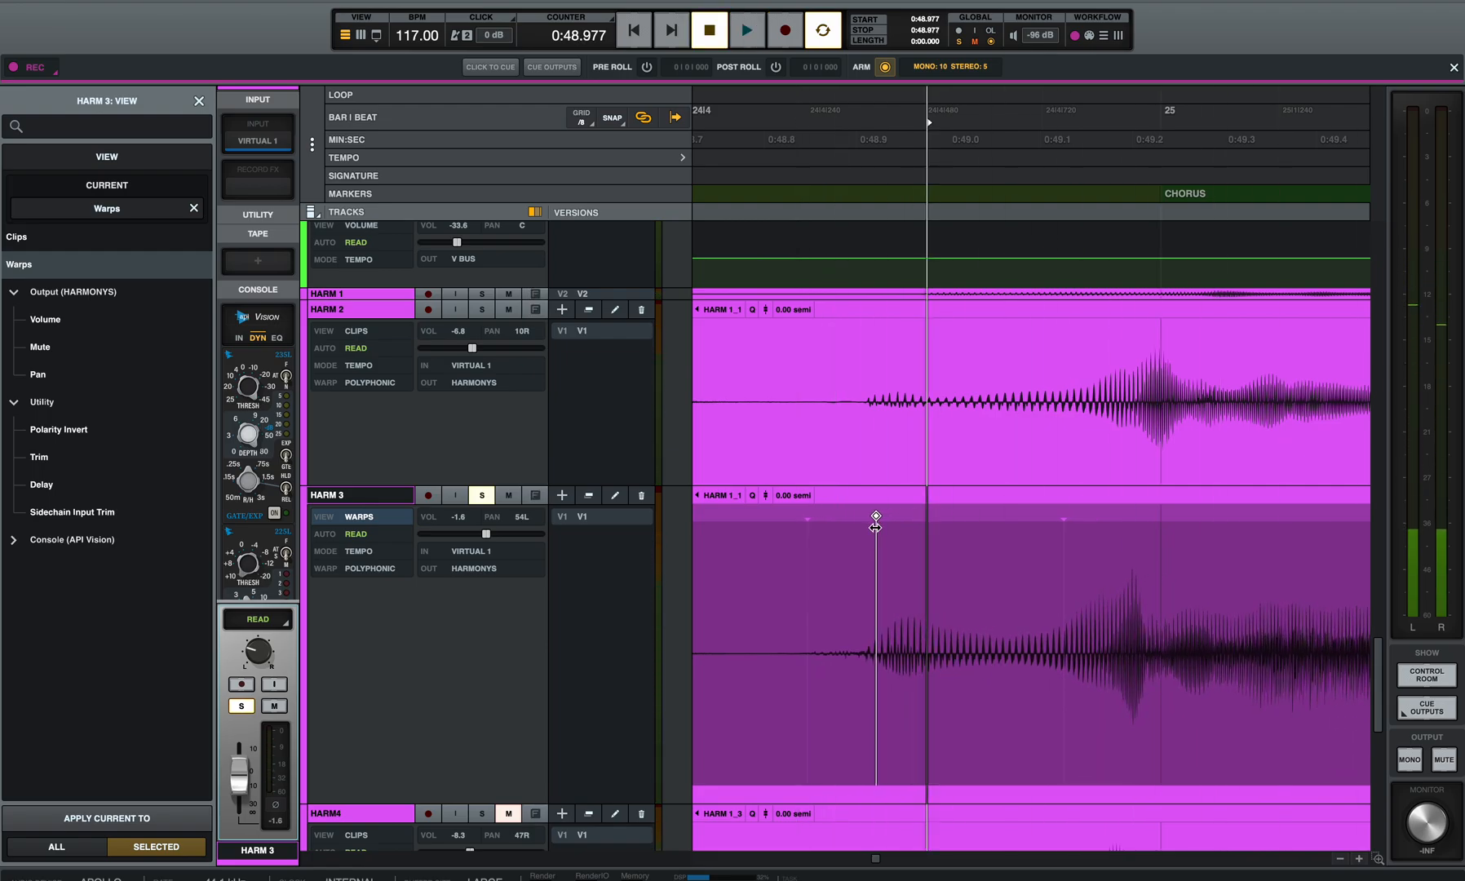
scroll(863, 544, "right", 3)
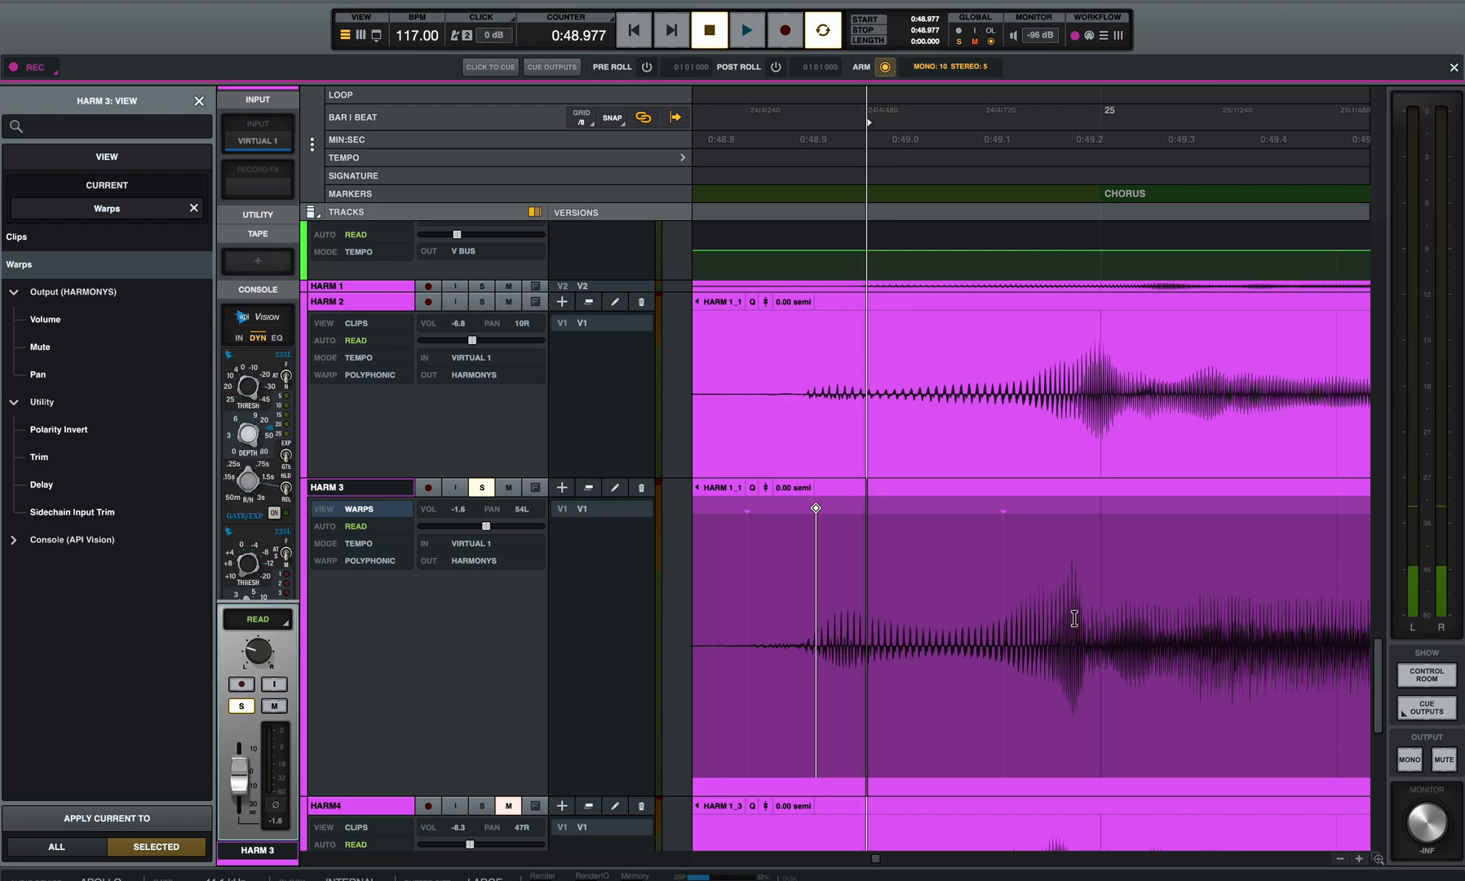
left_click_drag(1005, 509, 1037, 509)
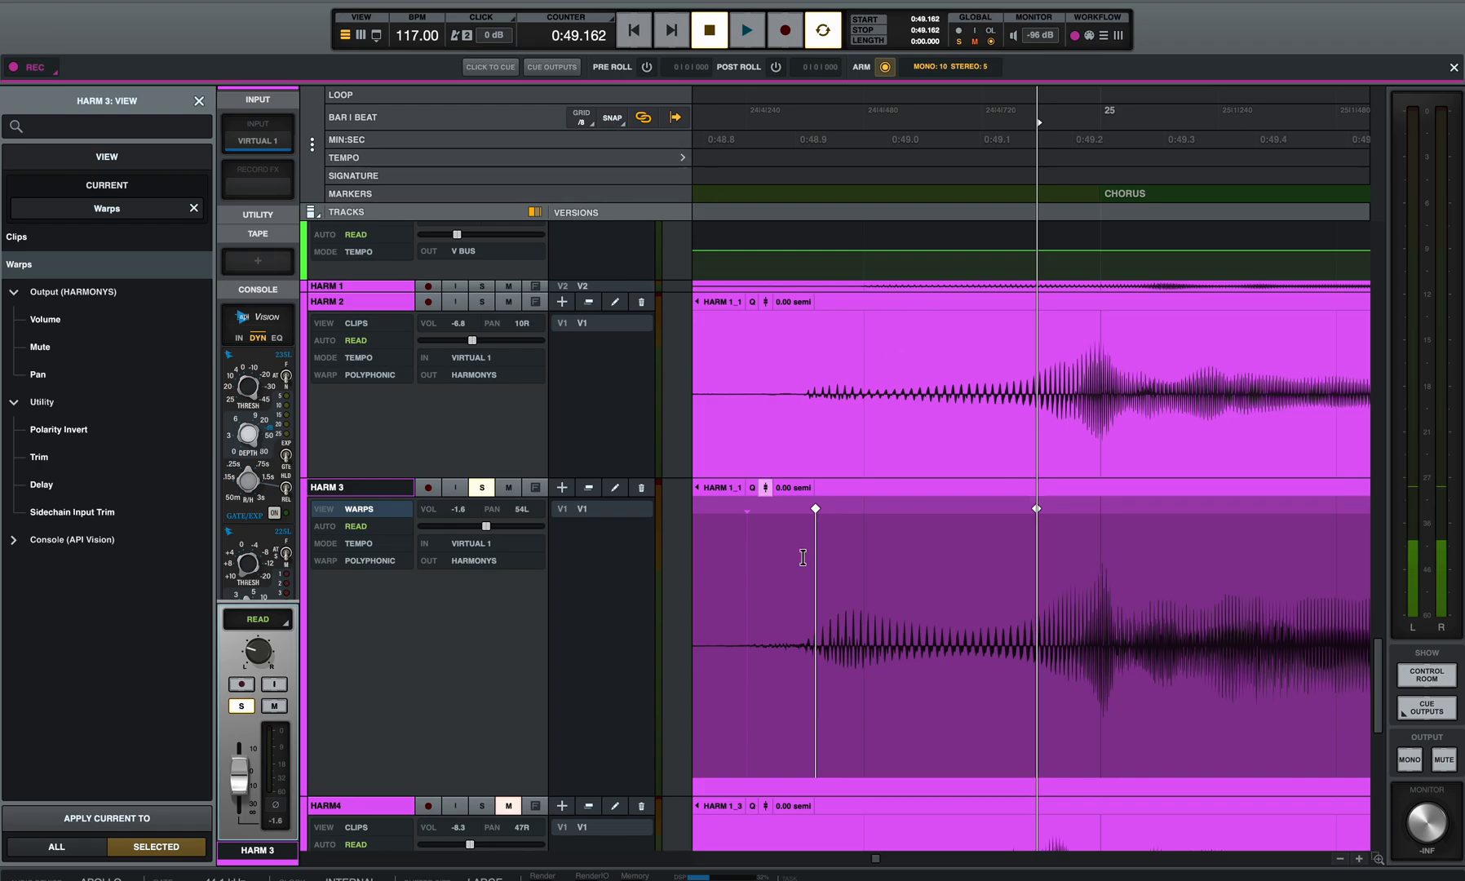
Step: Add a warp marker on HARM 3 at 0:49.363, just after bar 25, and shift it slightly earlier
scroll(845, 574, "down", 1)
scroll(845, 574, "right", 1)
scroll(847, 572, "right", 5)
scroll(847, 573, "down", 1)
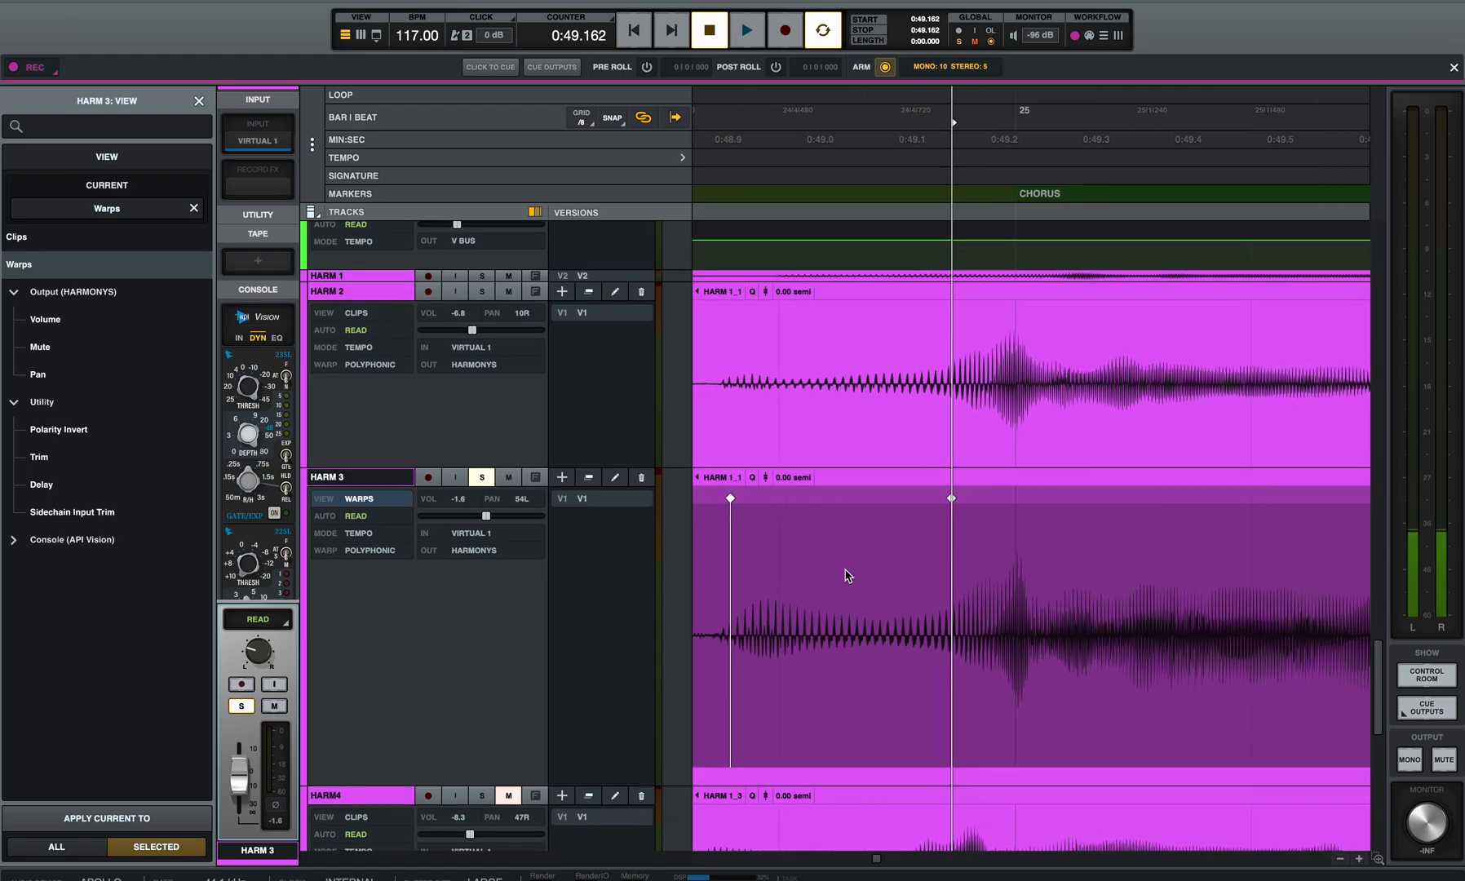
scroll(976, 590, "right", 3)
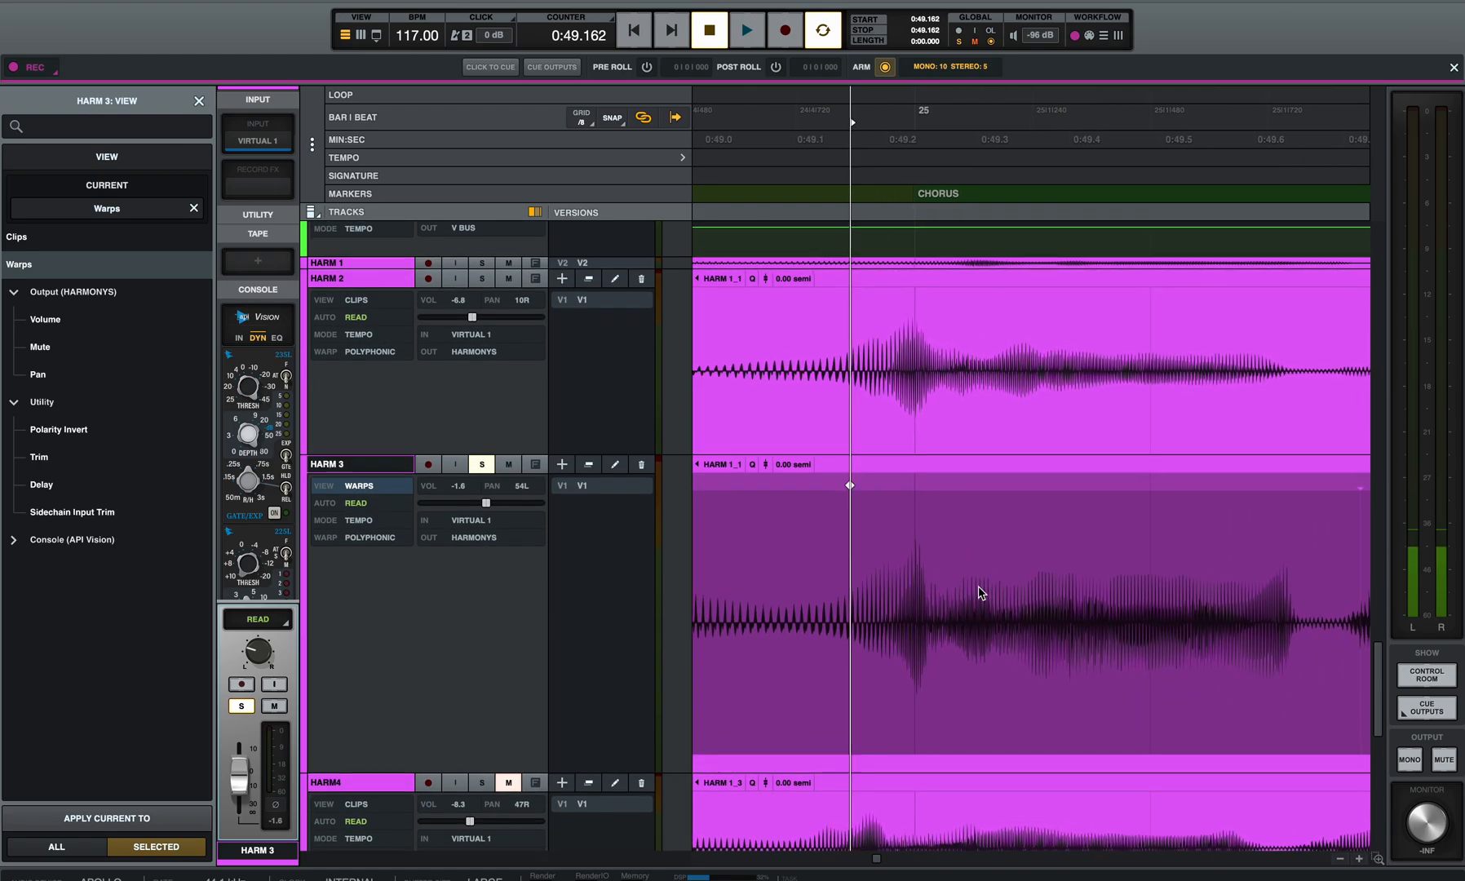
scroll(976, 591, "up", 1)
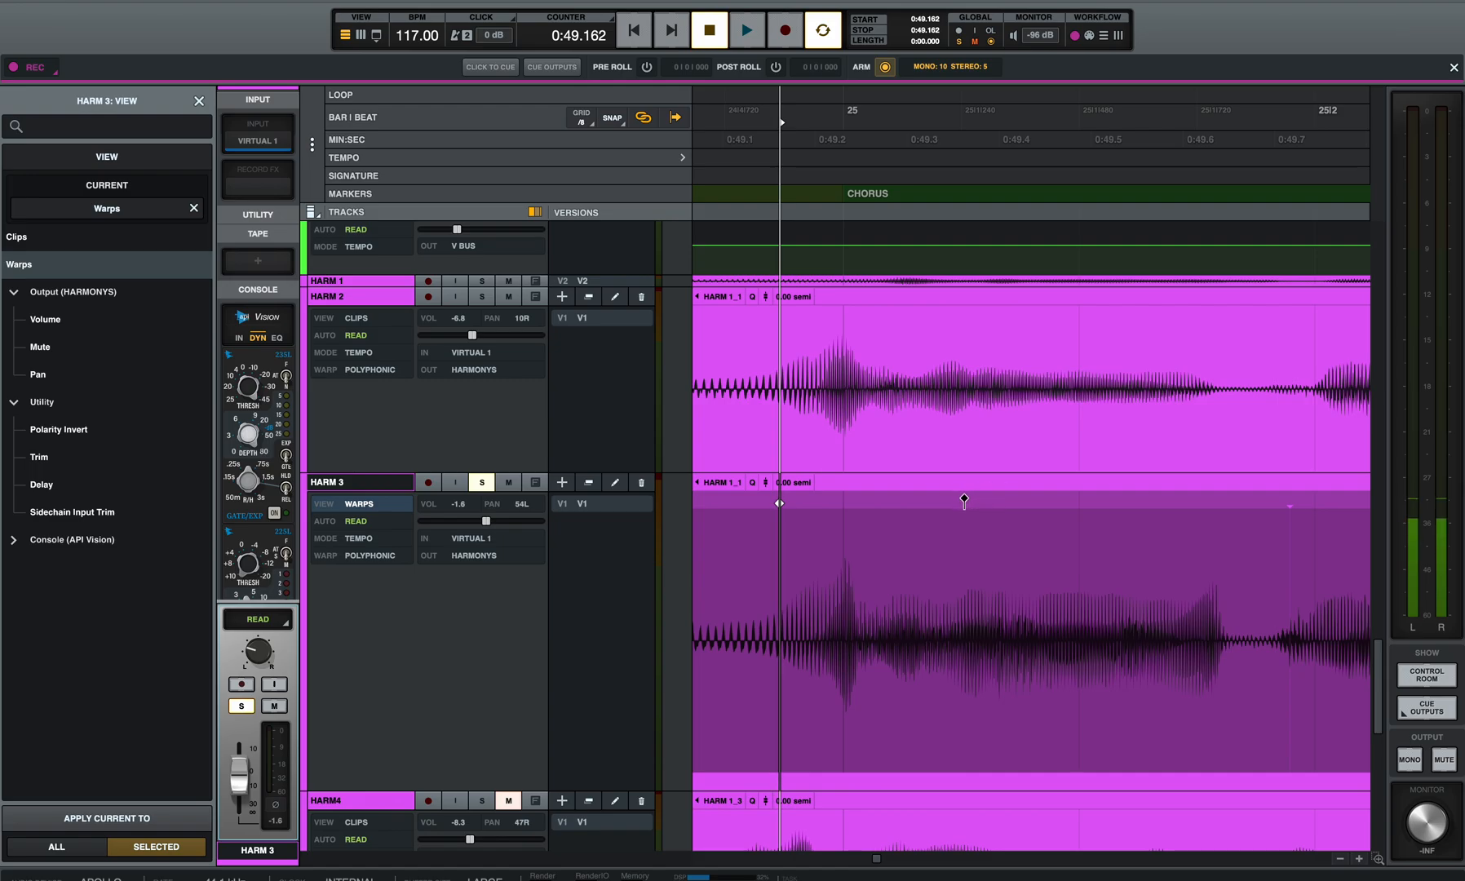
left_click(964, 500)
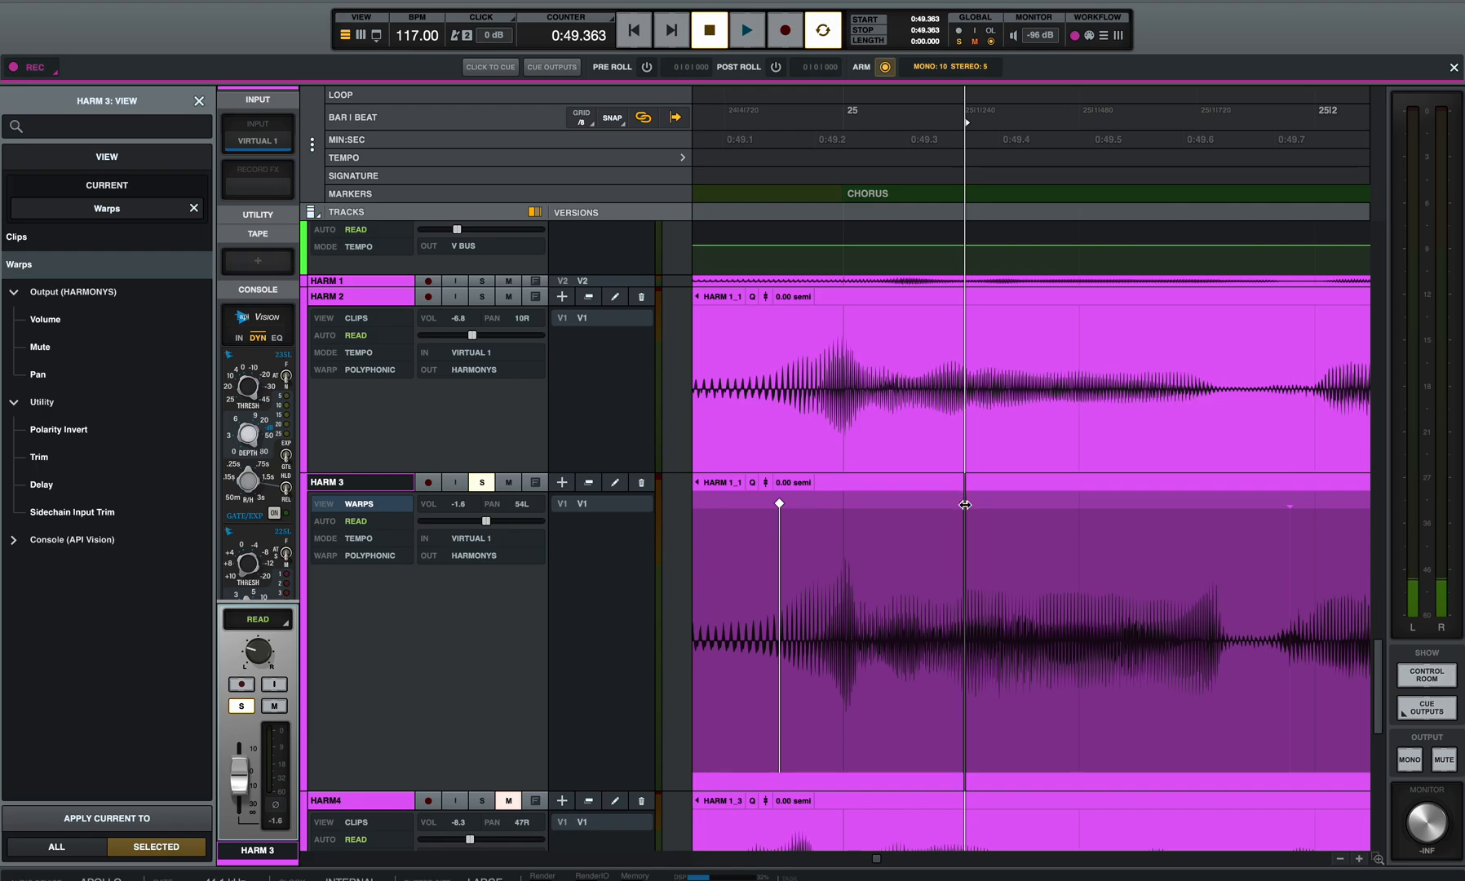
left_click_drag(964, 506, 944, 512)
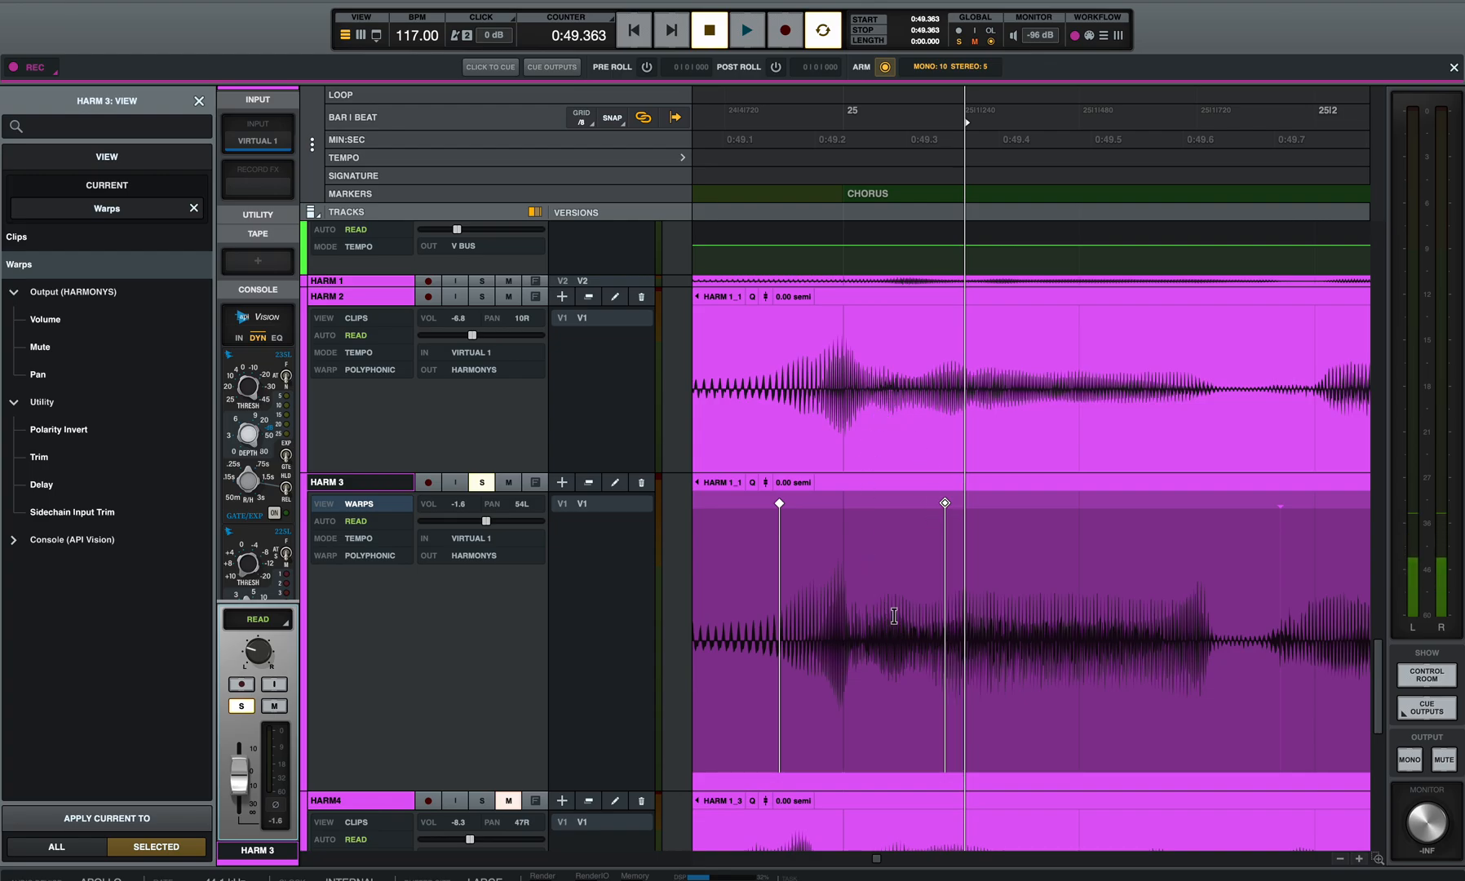
Step: Play back the warped HARM 3 phrase from 0:48.861 to check its timing
scroll(779, 608, "left", 4)
scroll(779, 608, "down", 1)
left_click(810, 559)
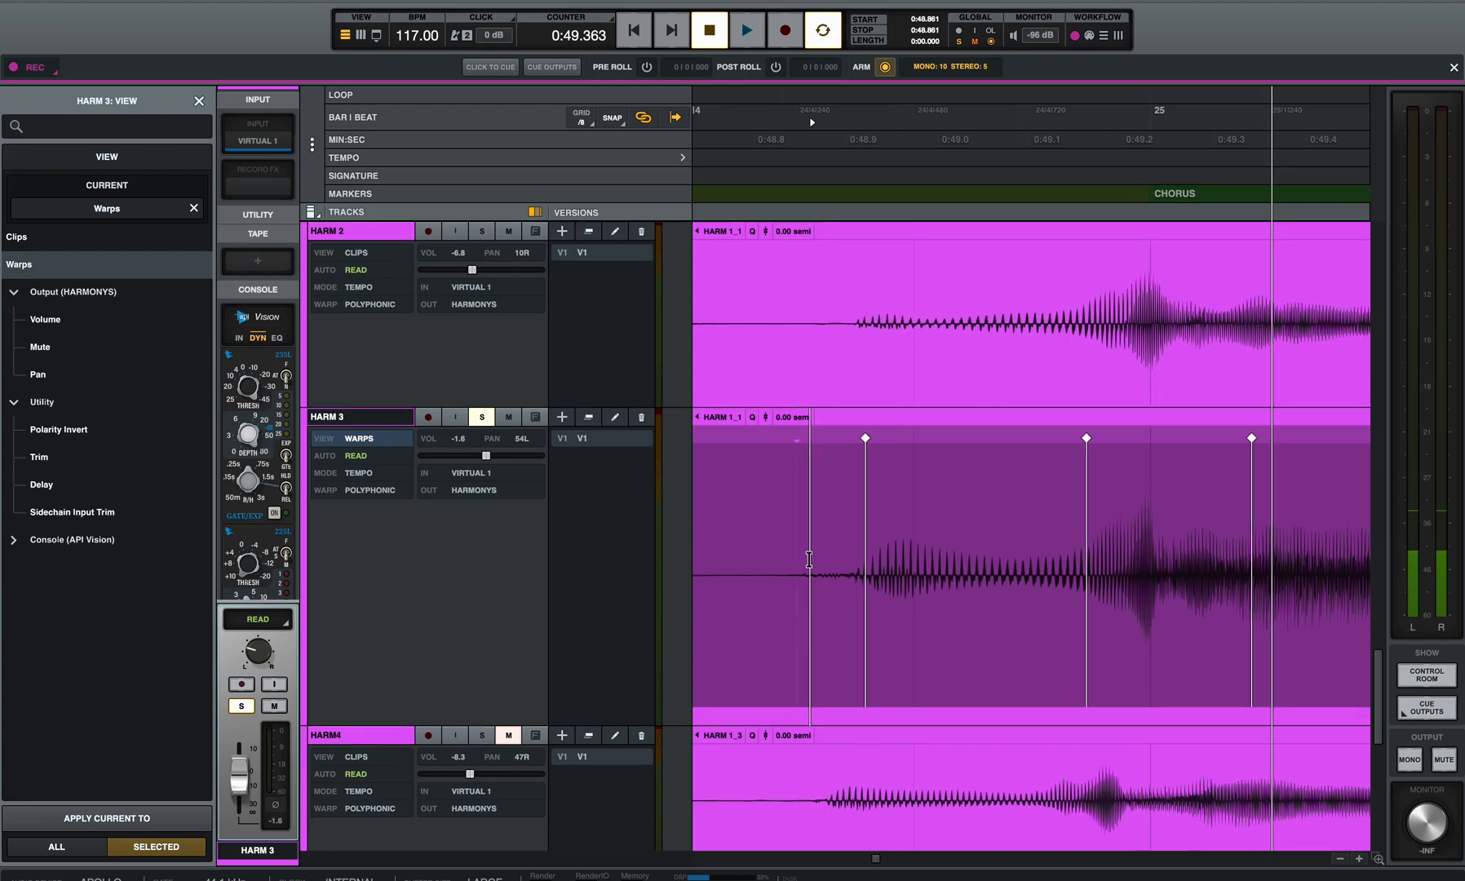
key("space")
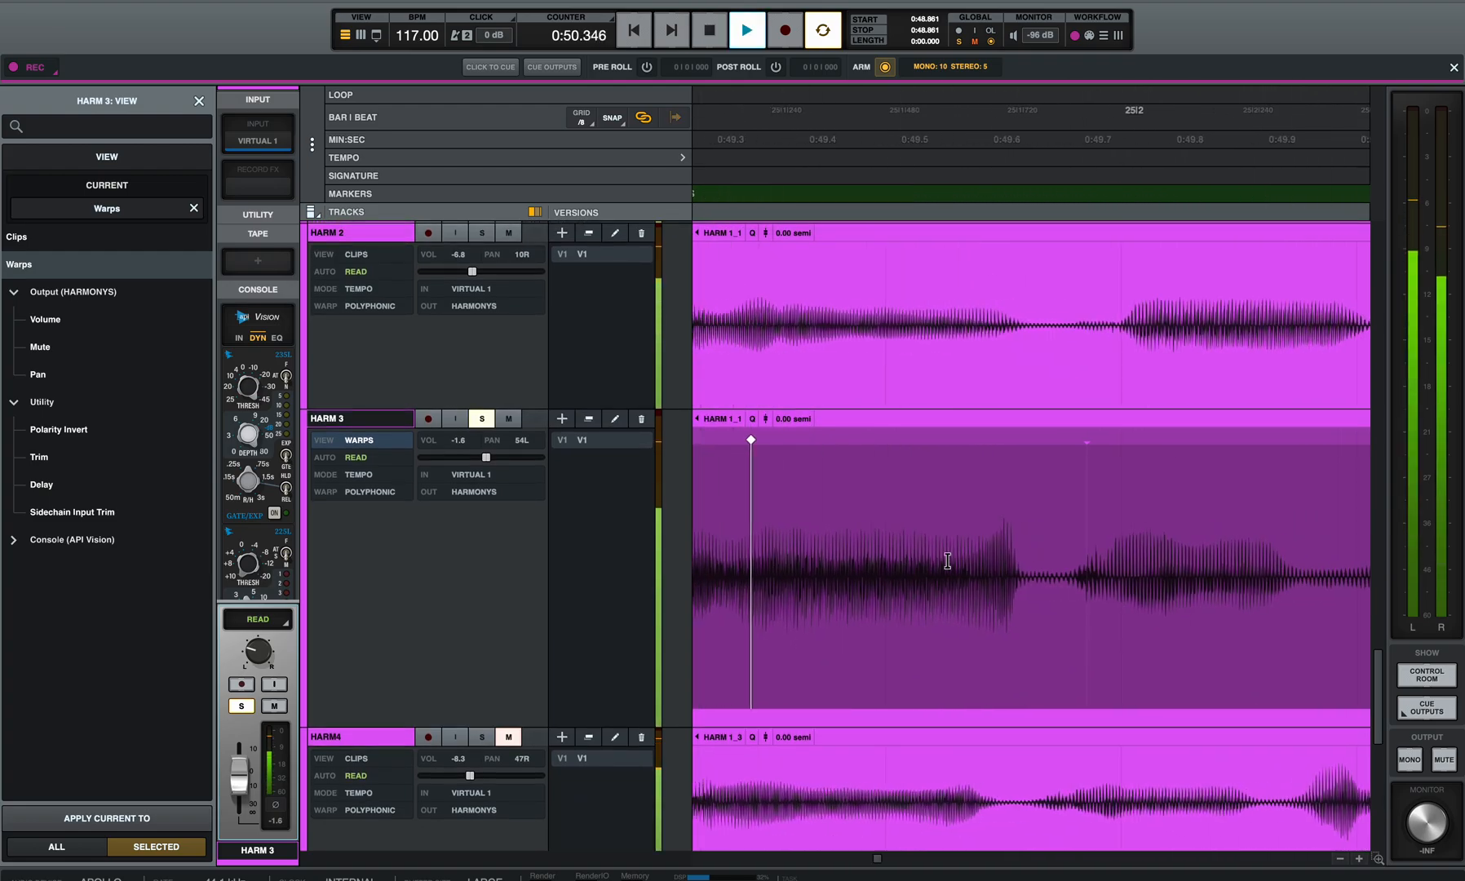
key("space")
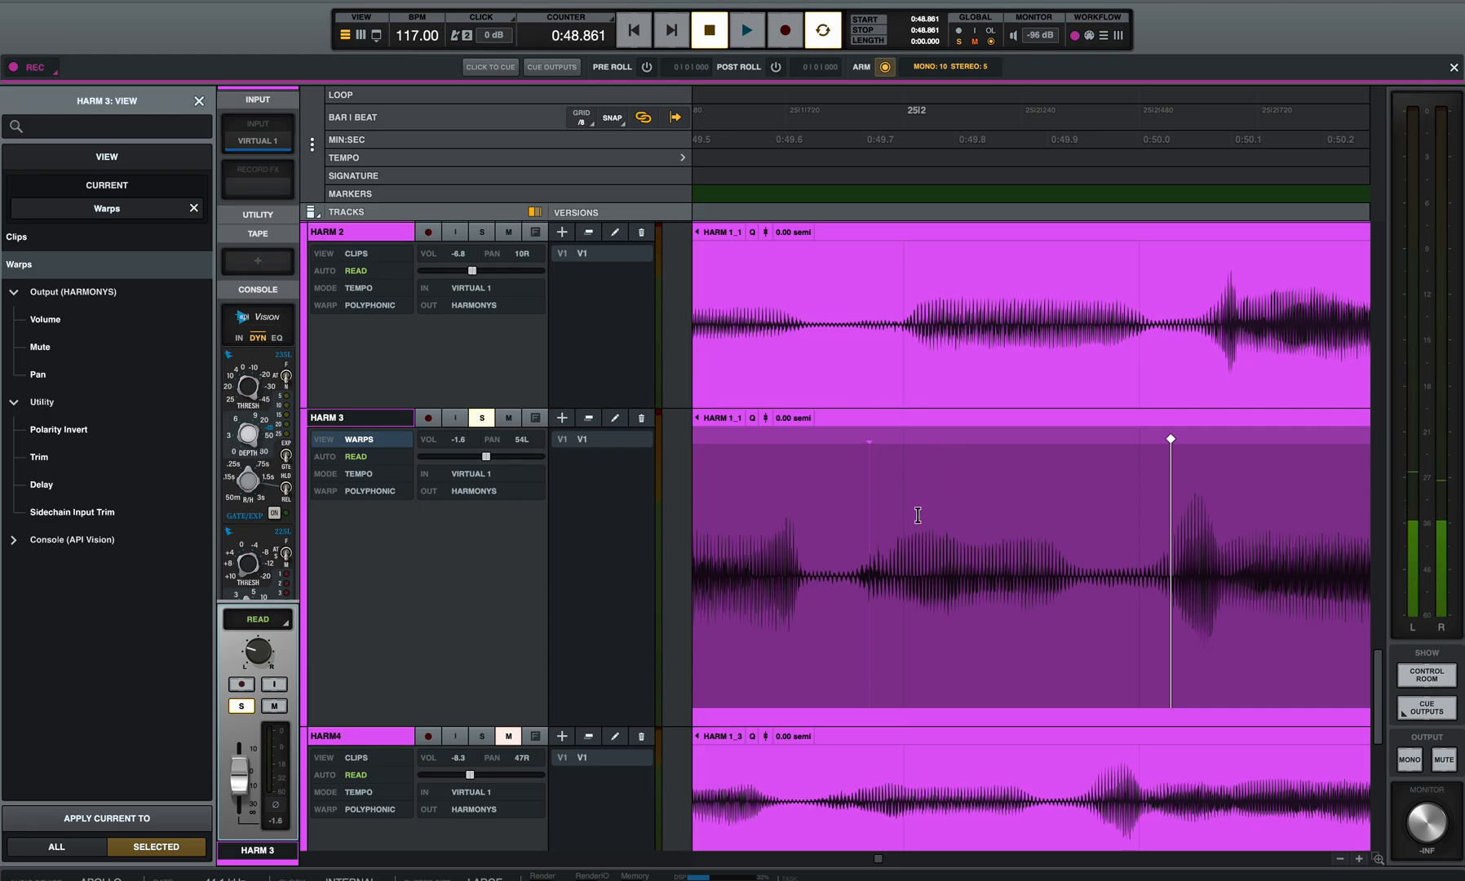
Step: Warp HARM 3's transient near beat 25|2 later to 0:49.751, and move the 0:50.034 marker later to match HARM 2
left_click_drag(867, 435, 911, 438)
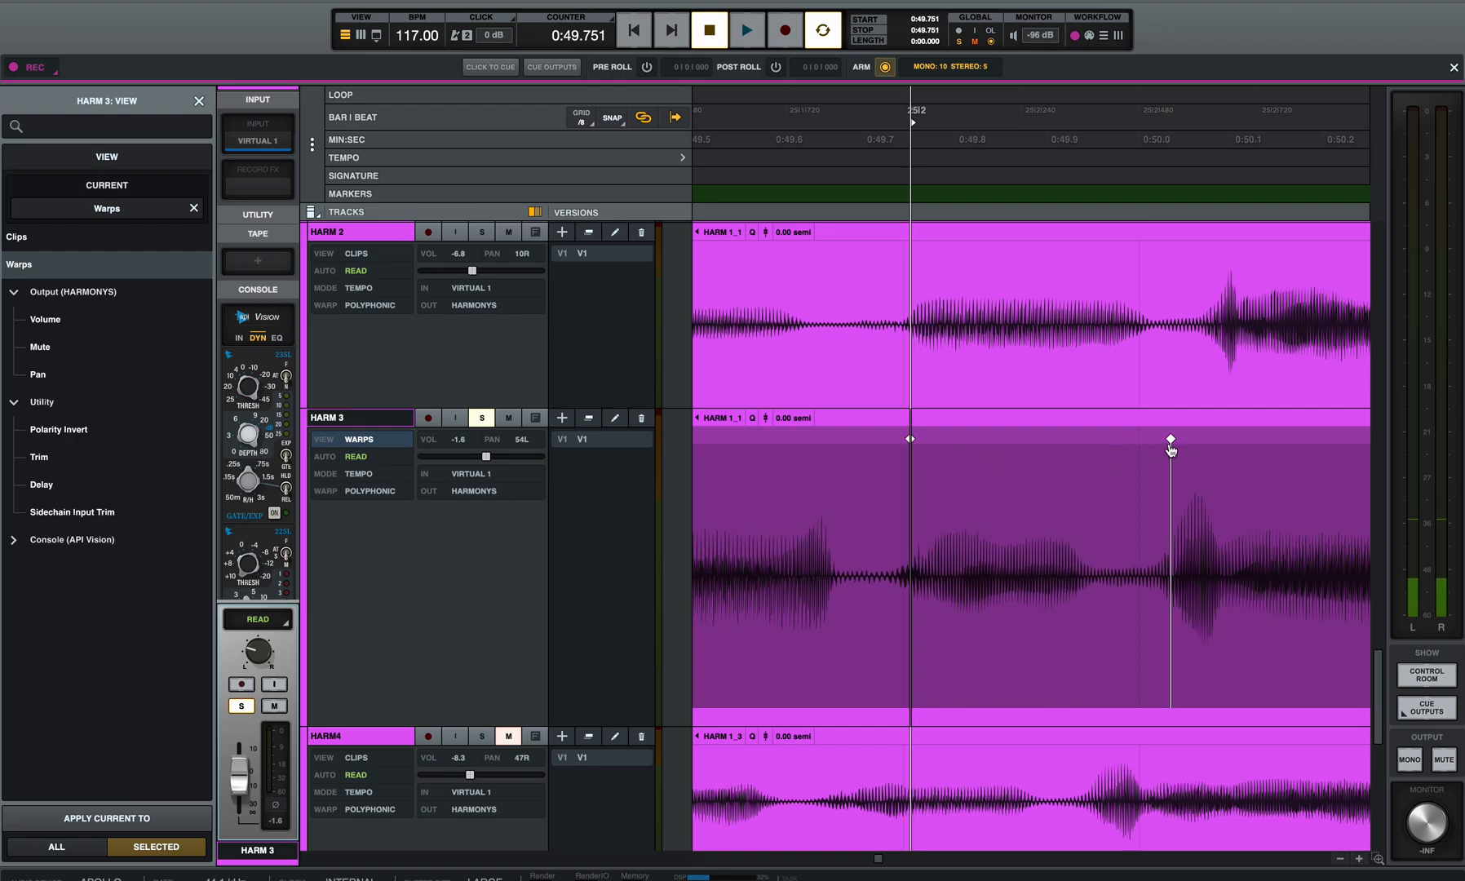
left_click_drag(1171, 440, 1209, 445)
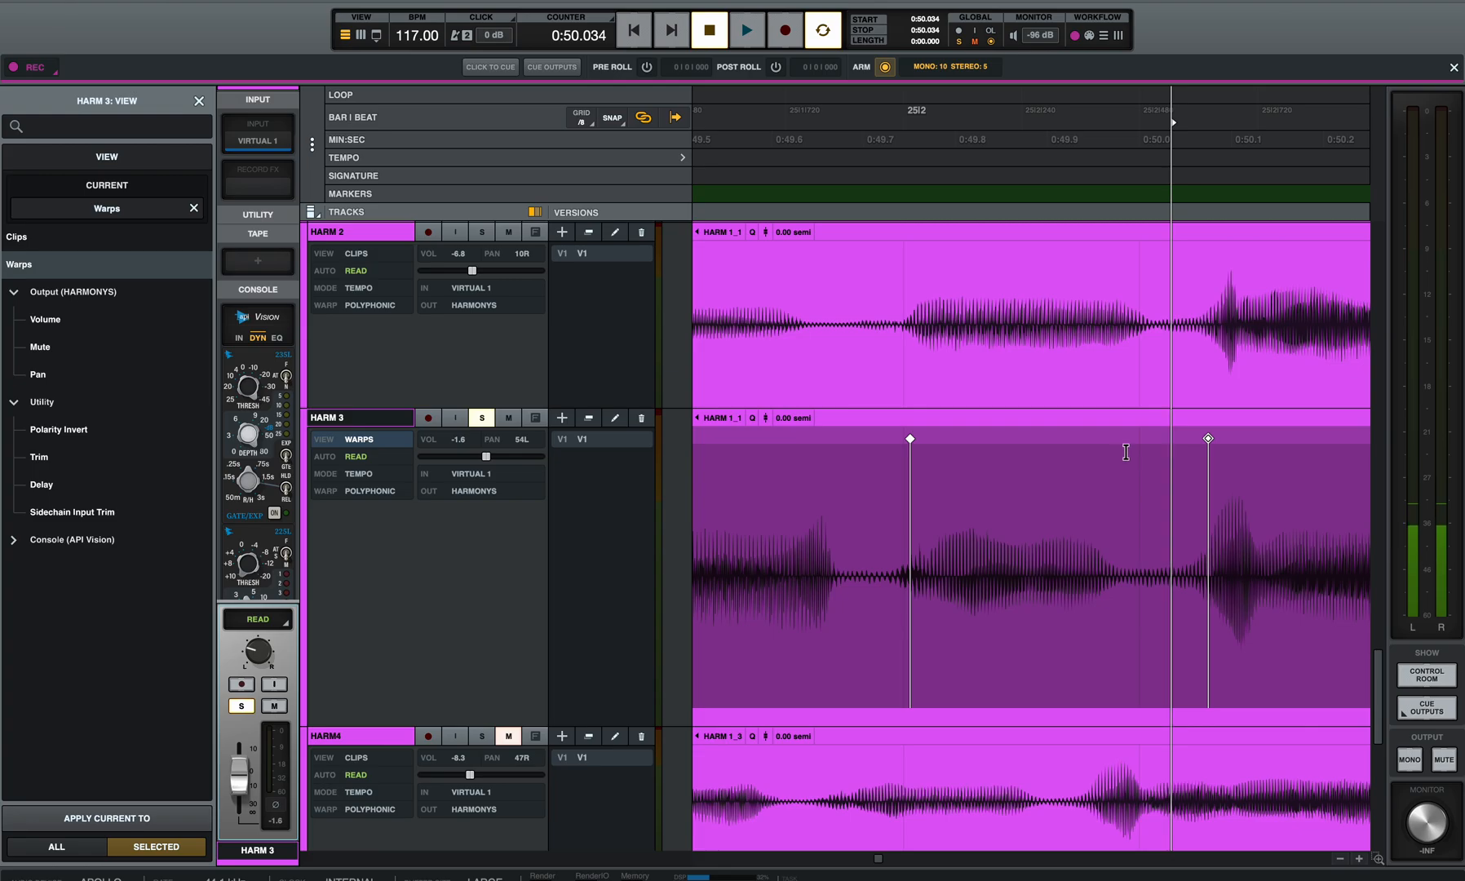
Step: Add a warp marker on HARM 3 at 0:49.977, where the note ends, and shift it slightly later toward HARM 2's note end
left_click(1119, 442)
left_click(1119, 439)
left_click_drag(1122, 440, 1137, 439)
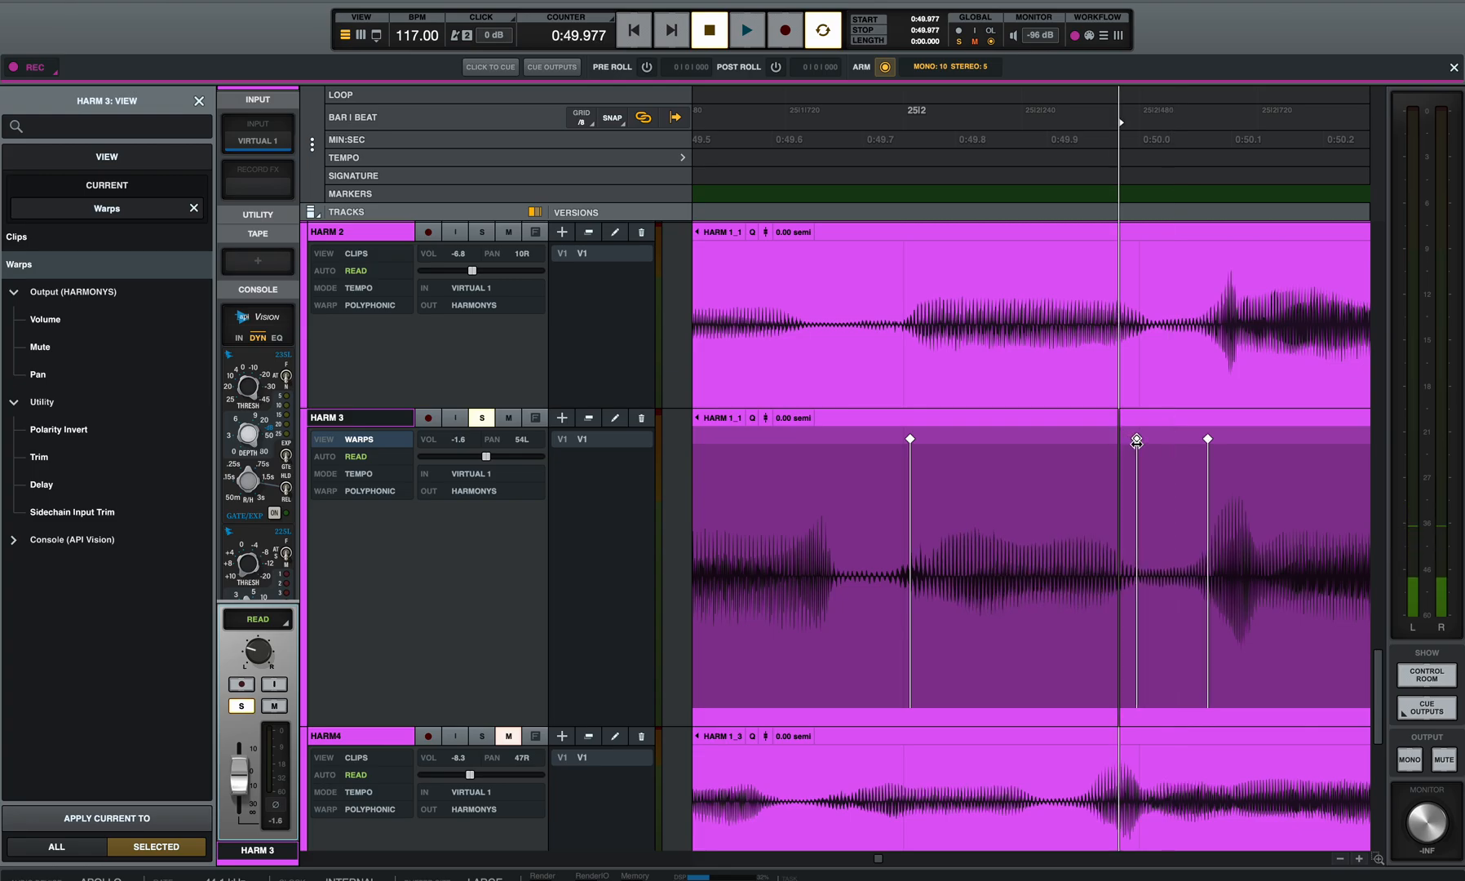
Step: Play back HARM 3 from 0:49.525 to check the timing around beat 25|2
left_click(845, 475)
left_click(703, 493)
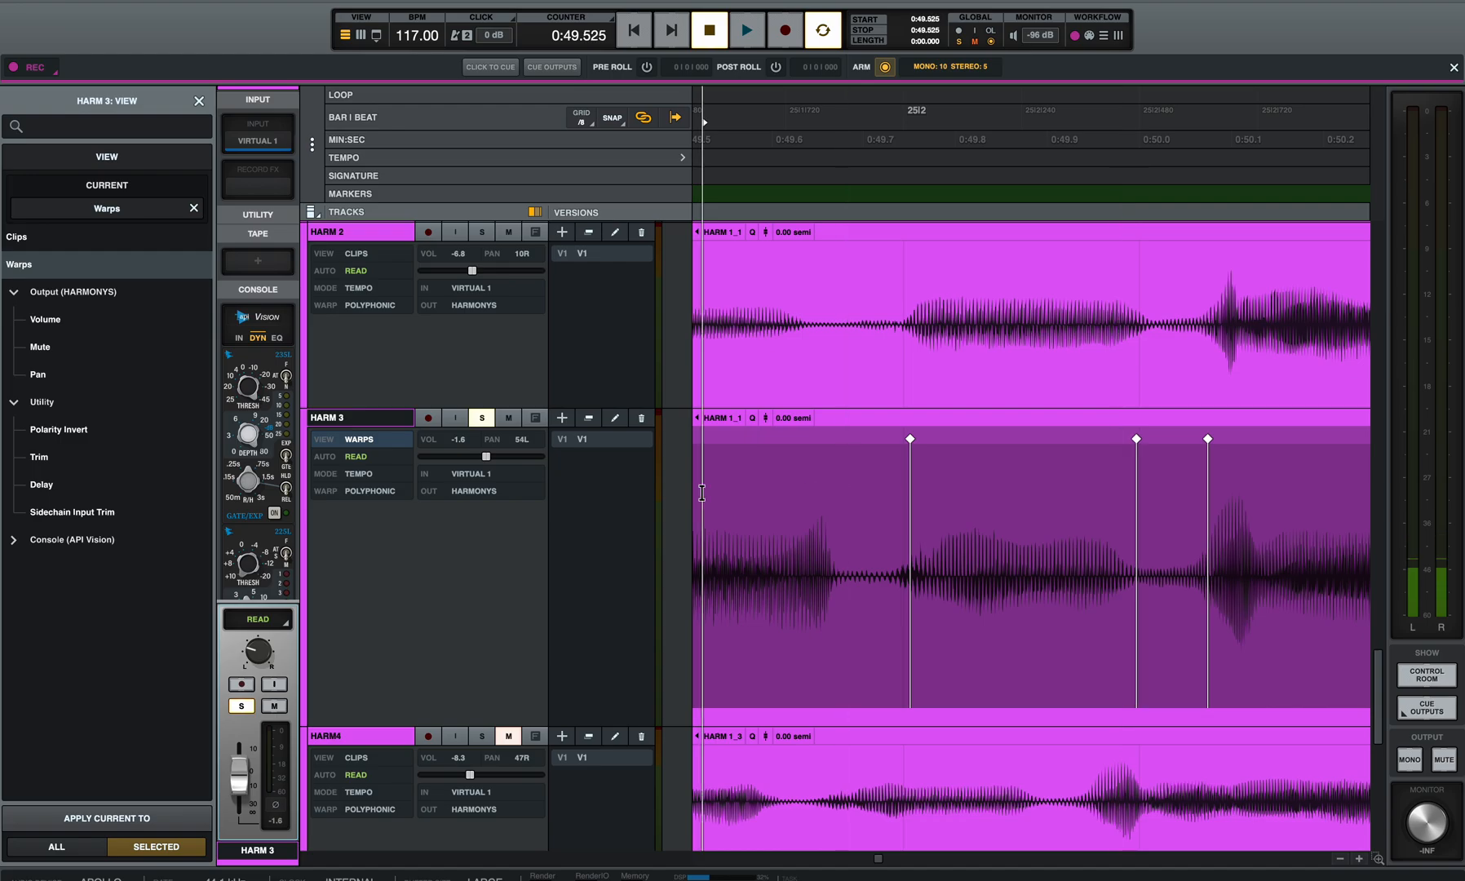
key("space")
key("space")
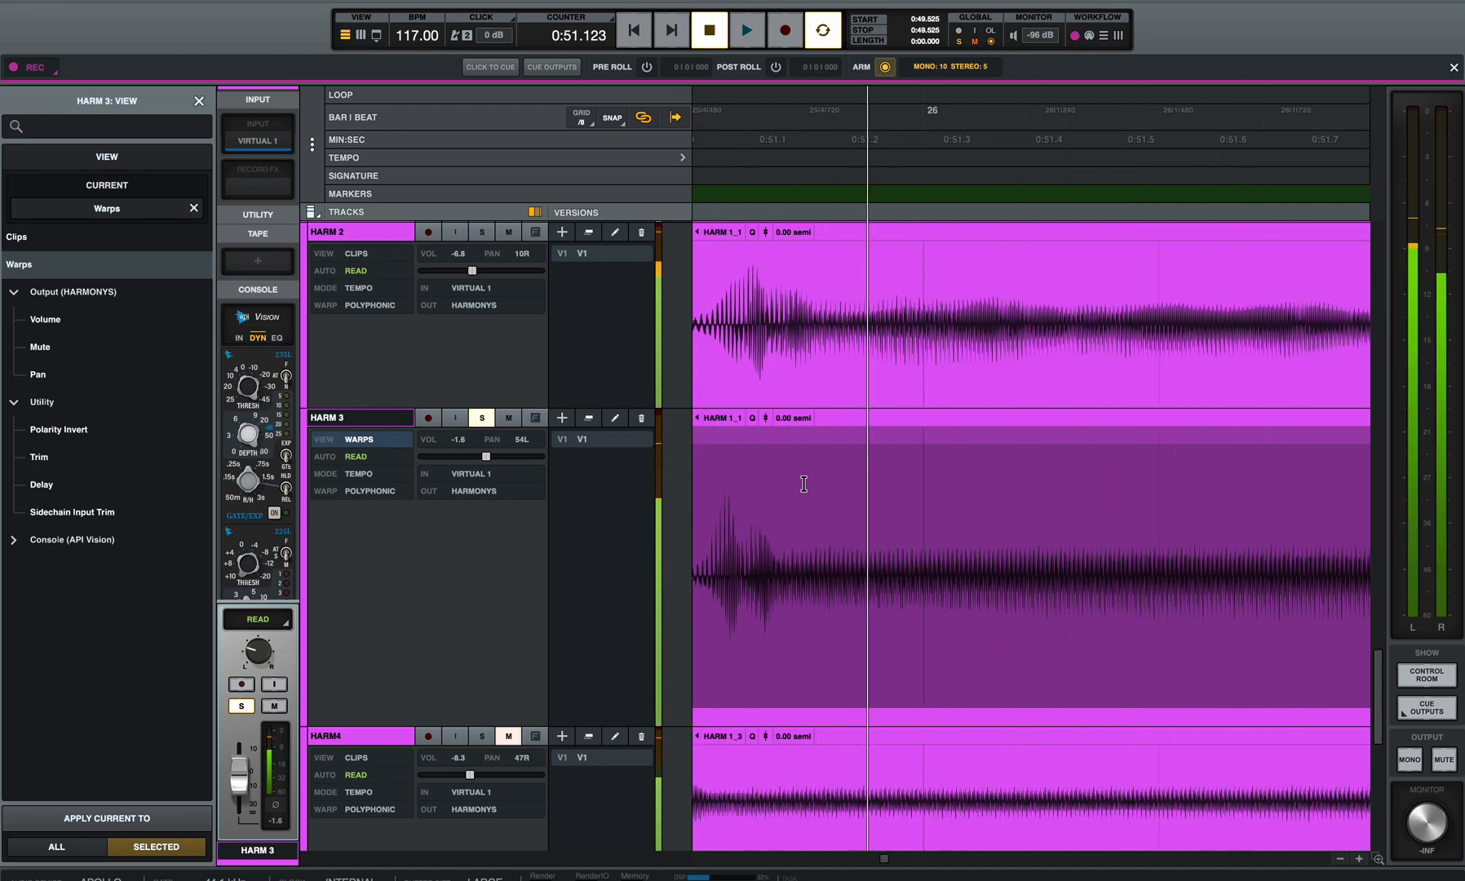
Step: Warp HARM 3's onset just before bar 26 later to about 0:51.05, and pull the transient before beat 25|4 slightly earlier to 0:50.578
scroll(820, 524, "left", 2)
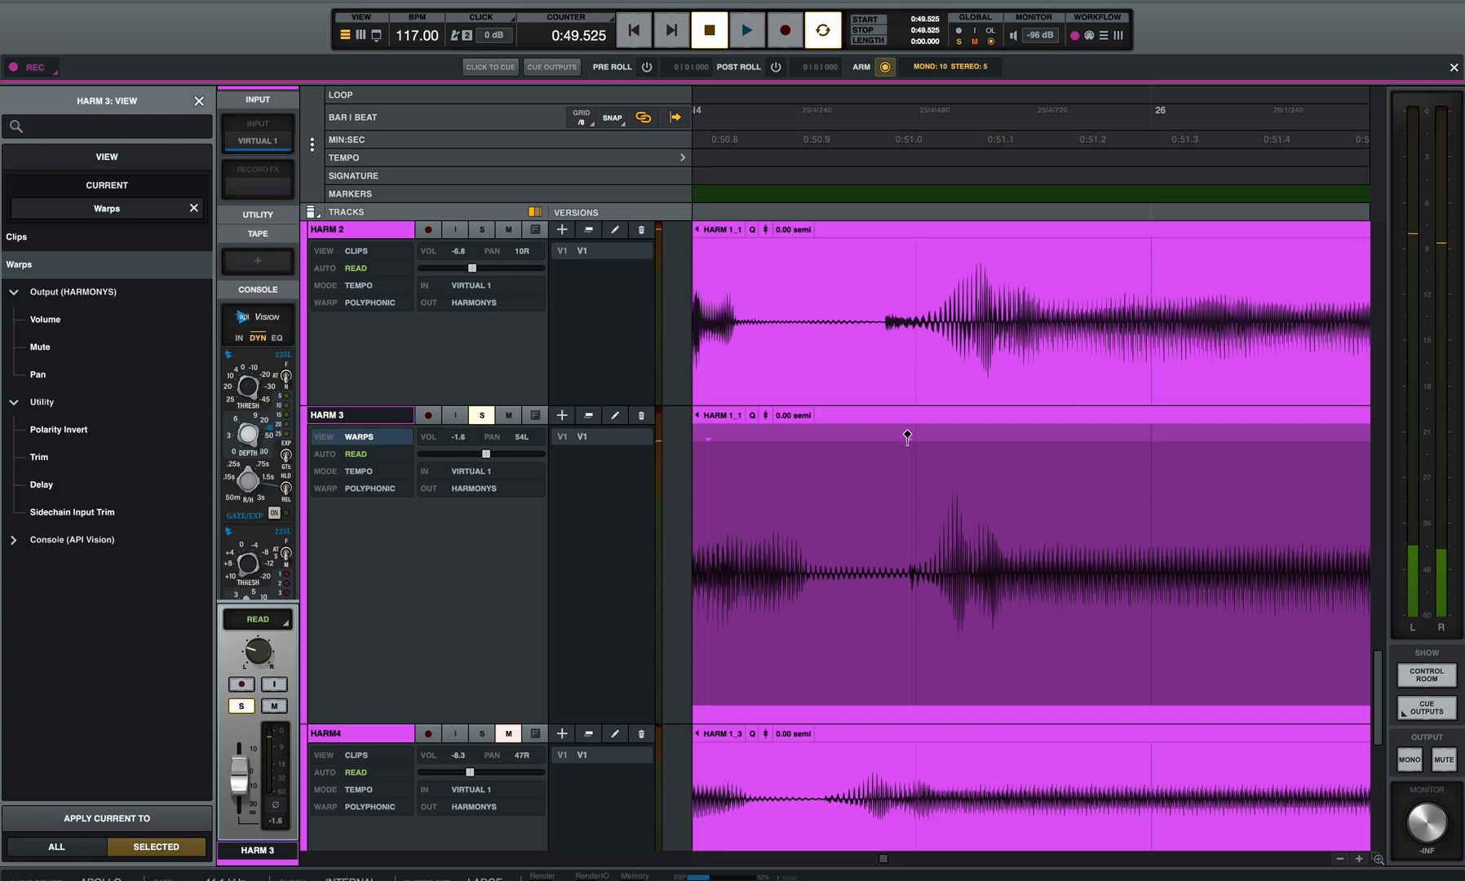
mouse_move(909, 434)
left_mouse_down()
mouse_move(892, 437)
mouse_move(938, 439)
left_mouse_up()
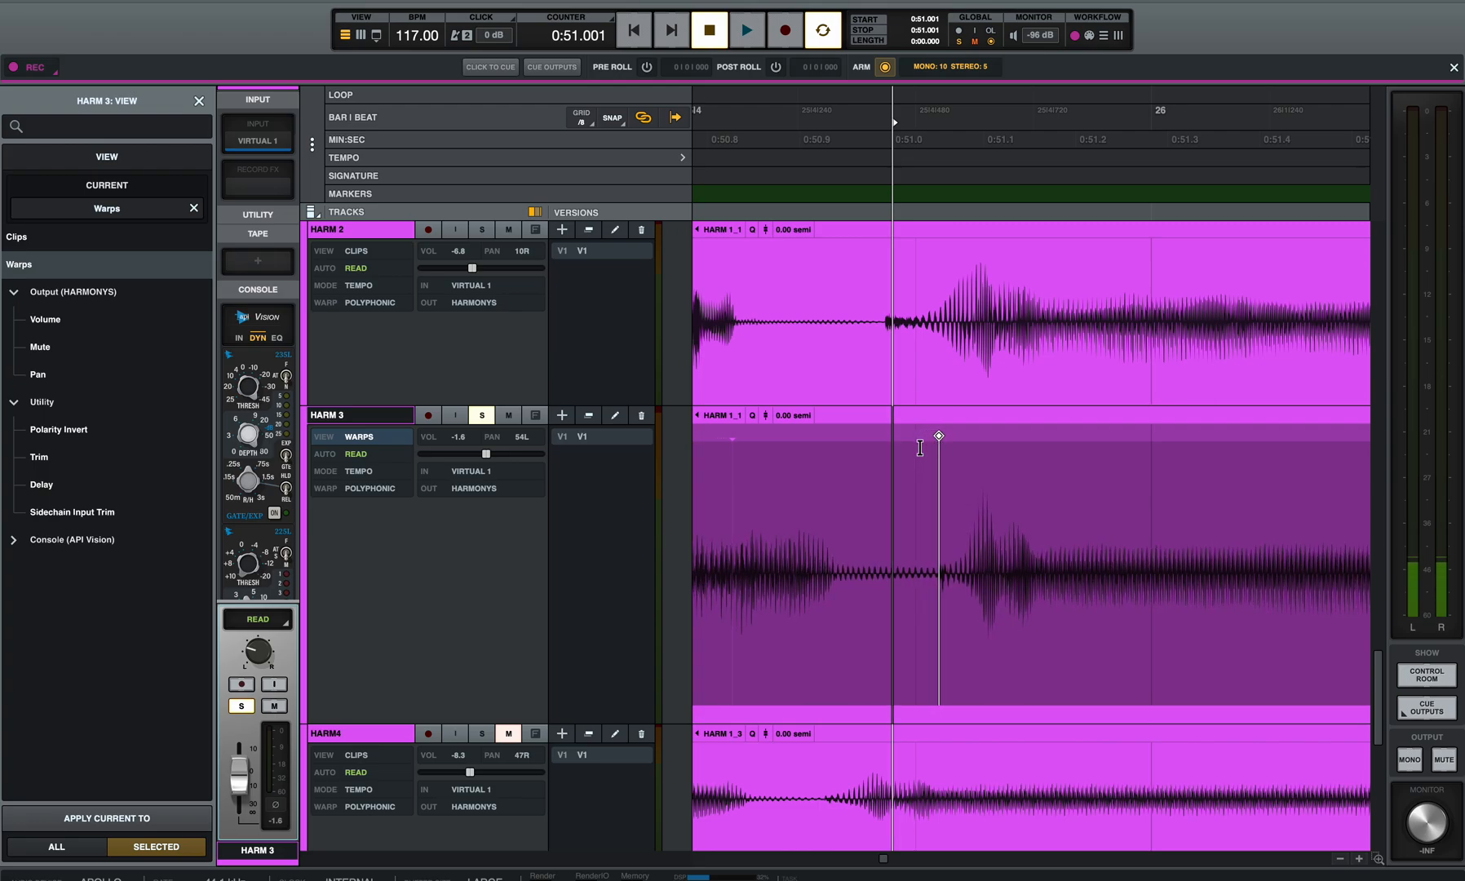
scroll(921, 450, "left", 6)
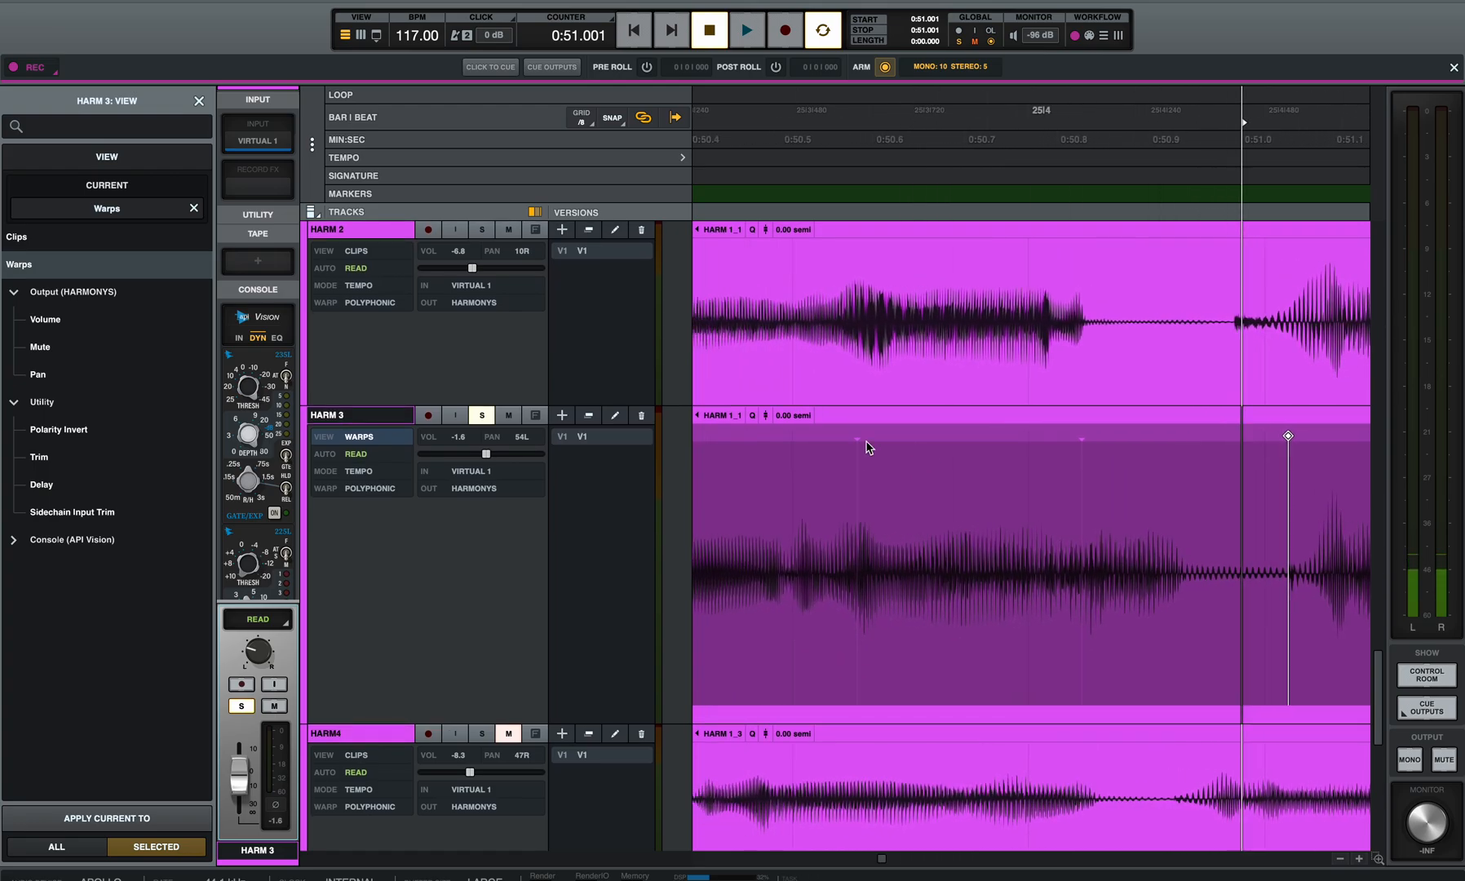
left_click_drag(855, 435, 851, 437)
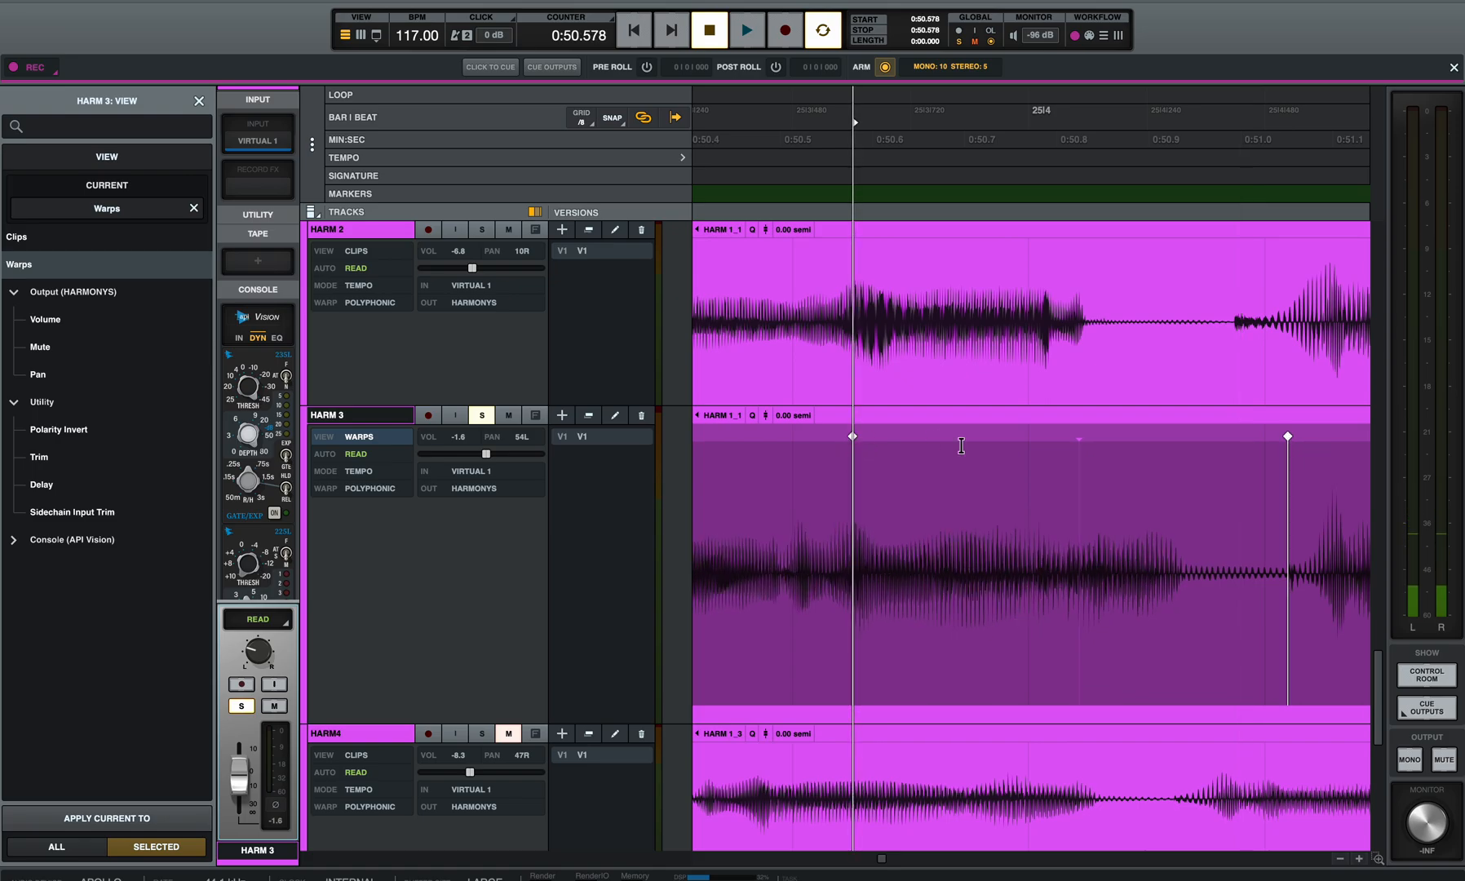
Step: Add a warp marker at the end of HARM 3's note after beat 25|4 and pull it earlier to about 0:50.81 to match HARM 2
scroll(960, 452, "left", 4)
scroll(1008, 477, "right", 3)
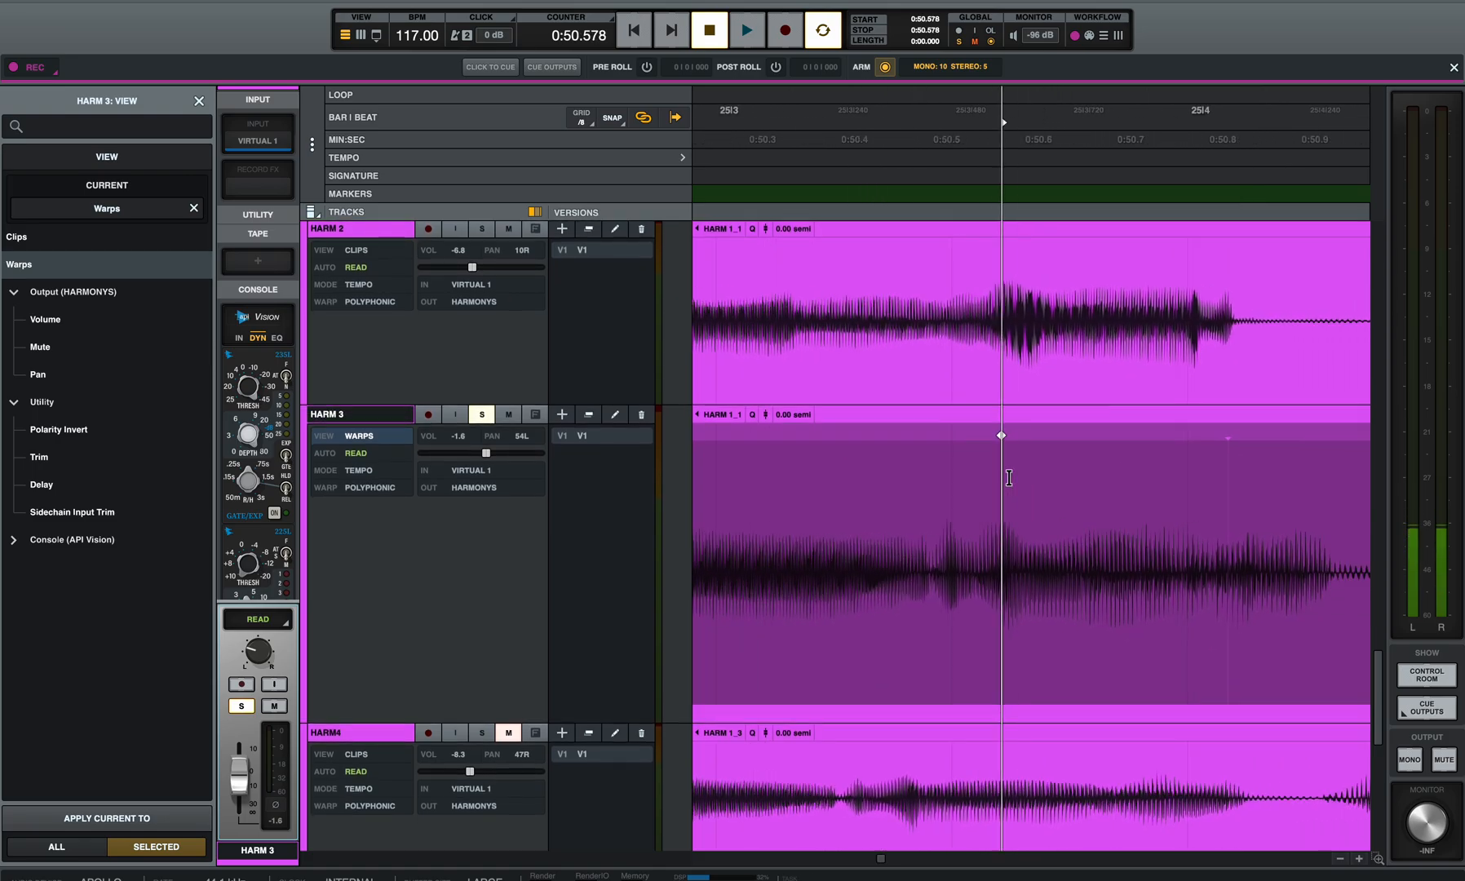
left_click(1200, 436)
left_click_drag(1143, 445, 1095, 449)
scroll(1083, 465, "left", 10)
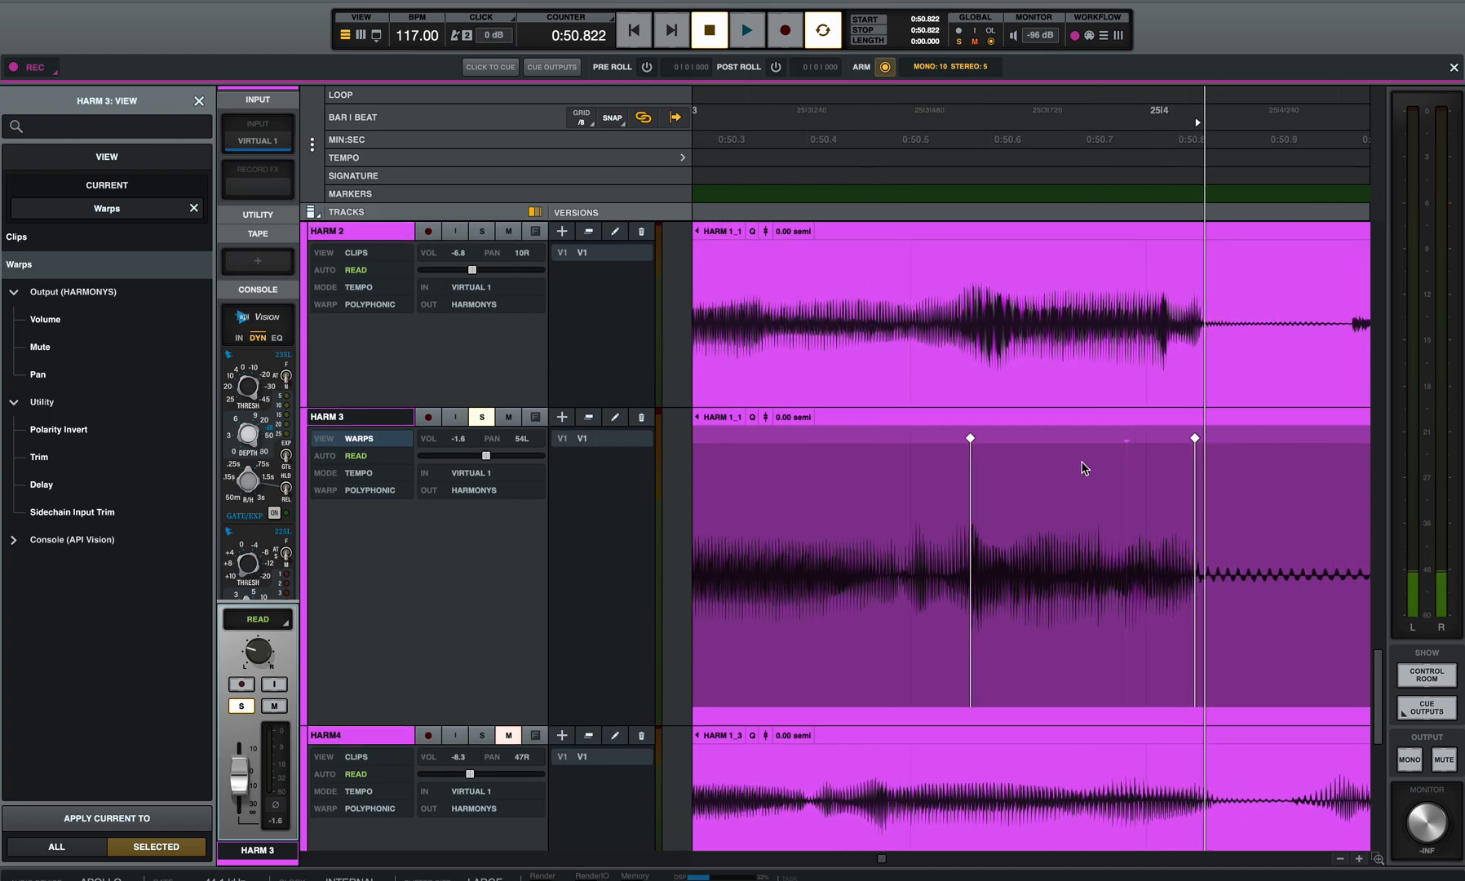
Step: Play back the warped HARM 3 phrase from 0:48.810 through beat 26|2 to check its timing
scroll(878, 489, "left", 3)
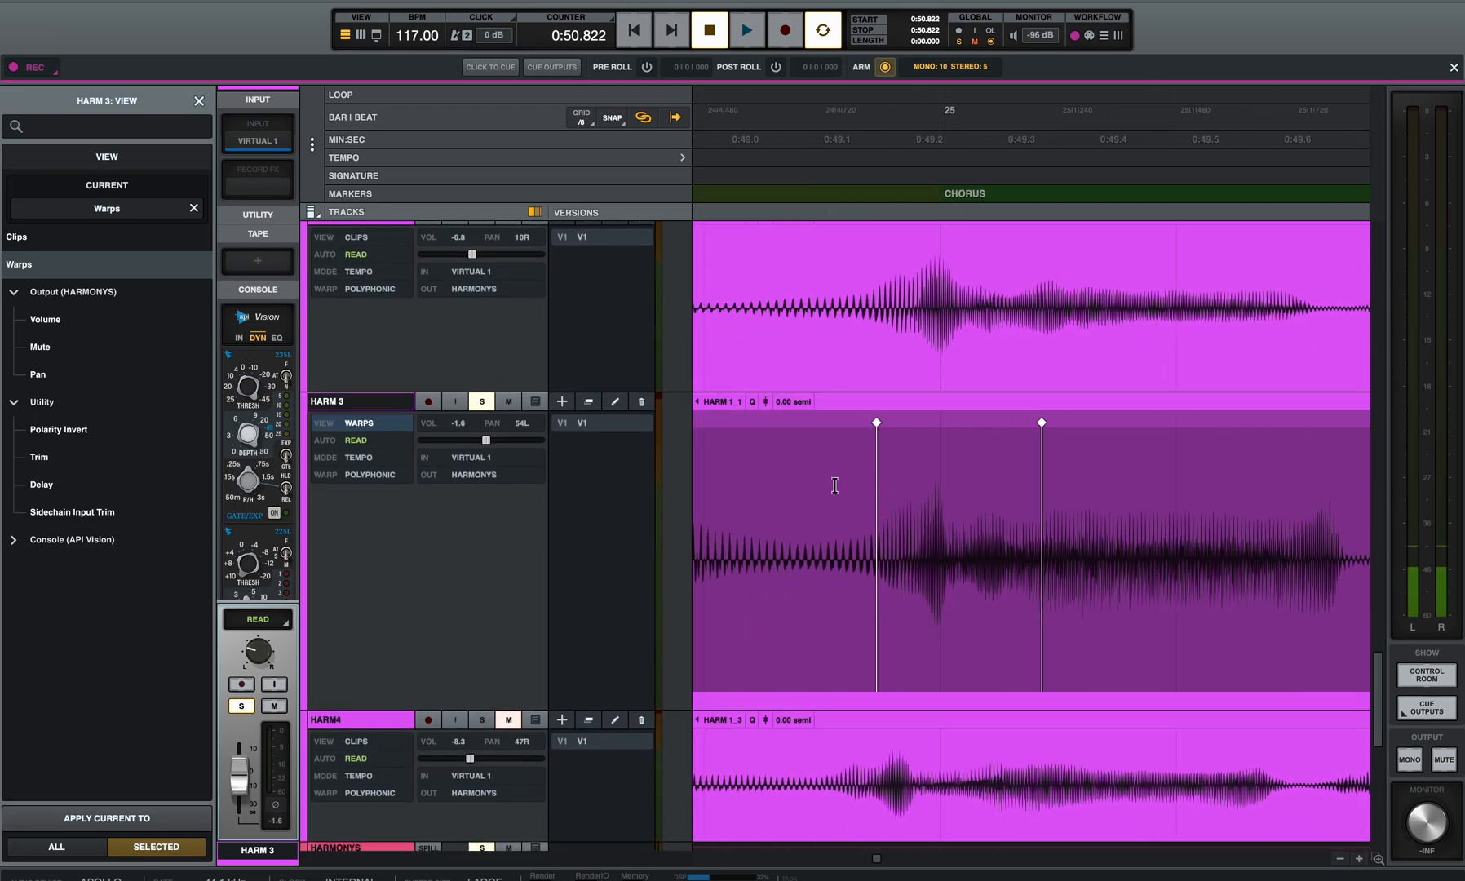
scroll(808, 483, "left", 10)
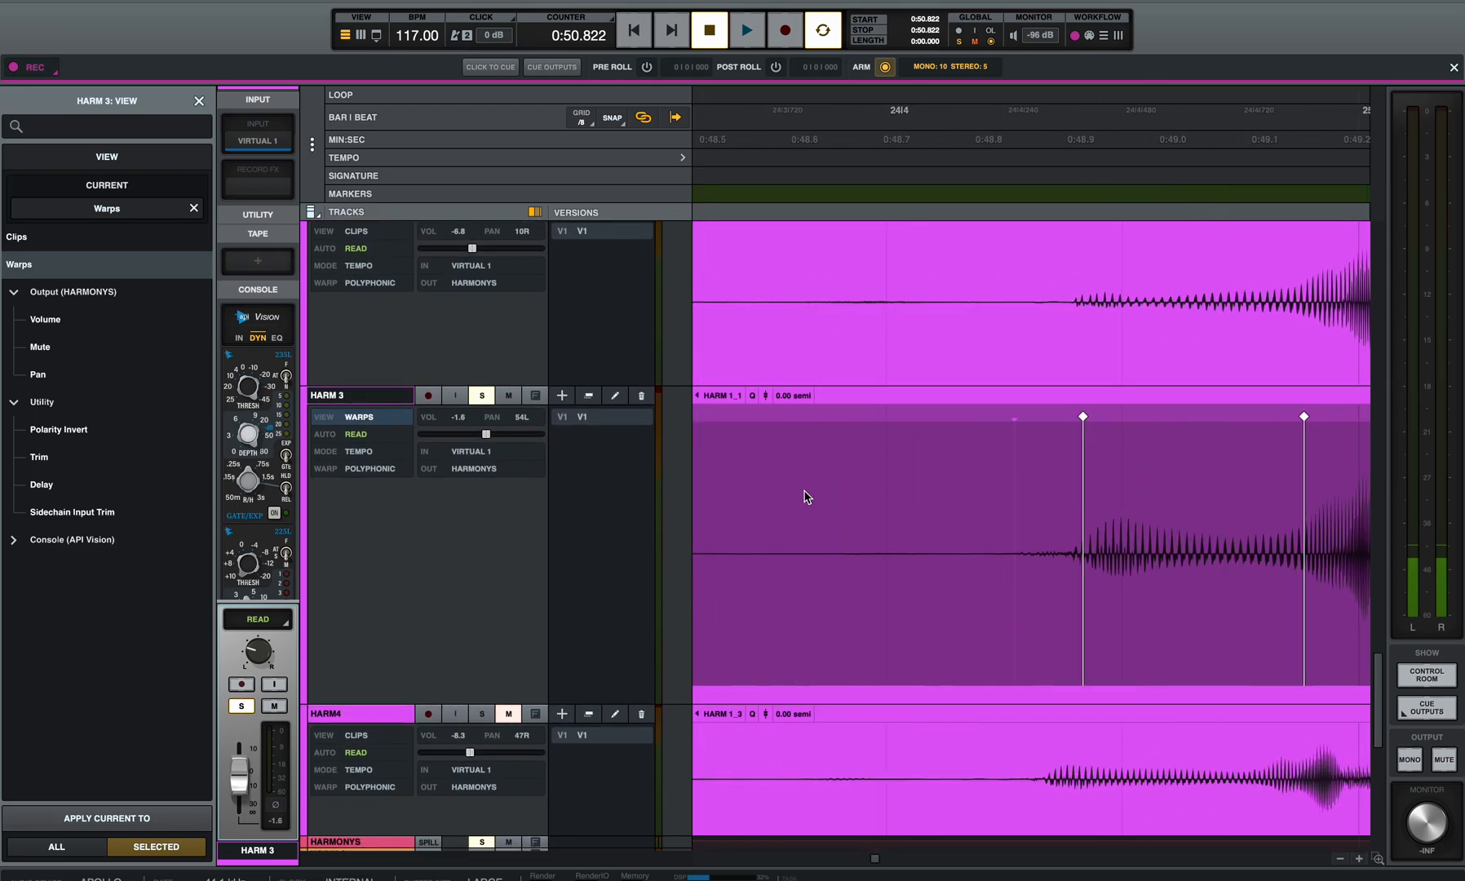
scroll(1211, 483, "right", 10)
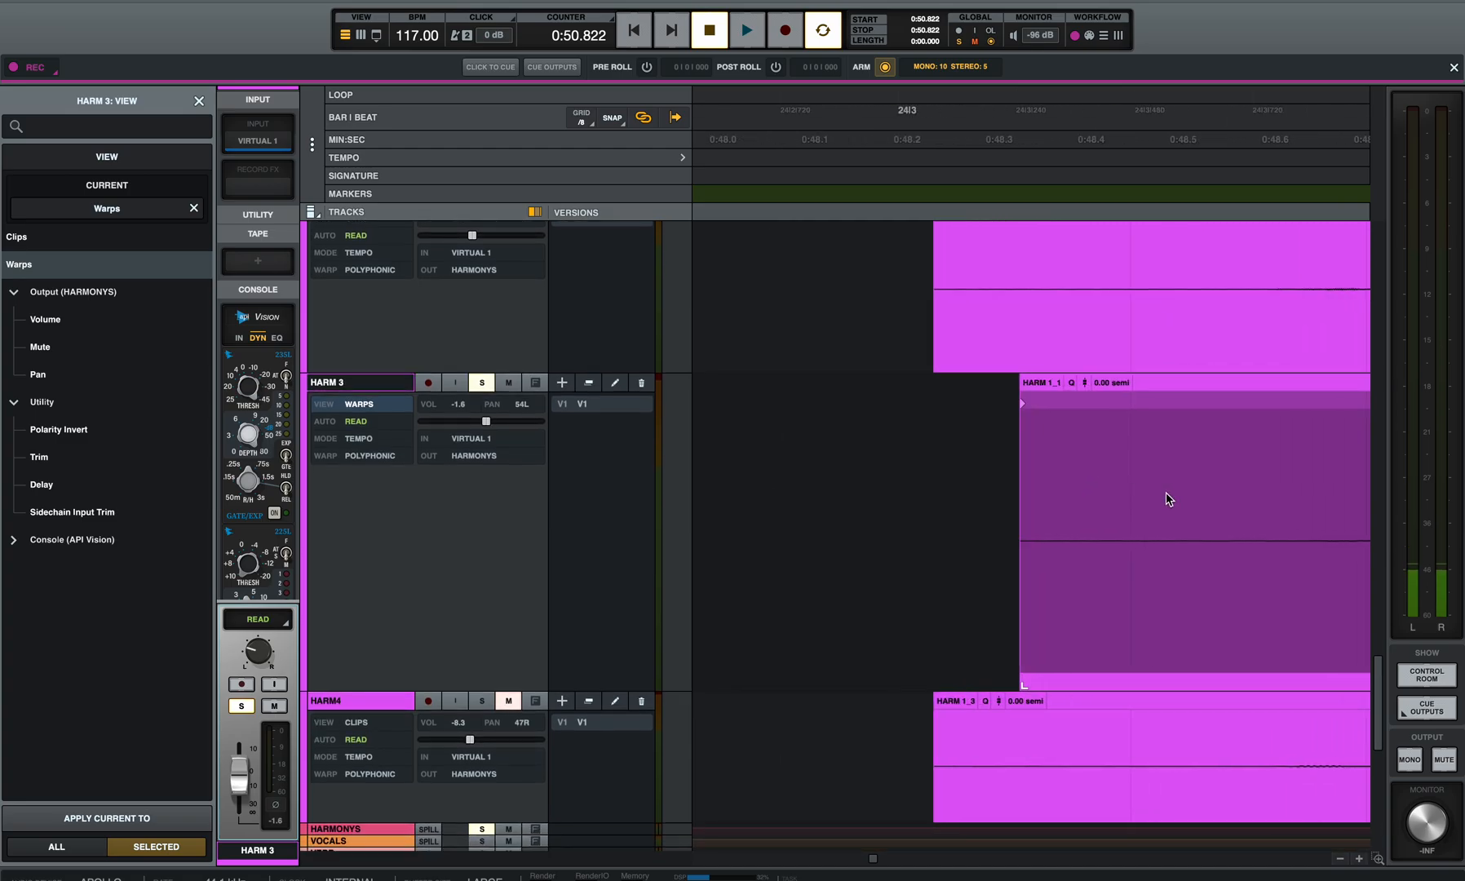
scroll(1209, 499, "right", 2)
left_click(977, 491)
key("space")
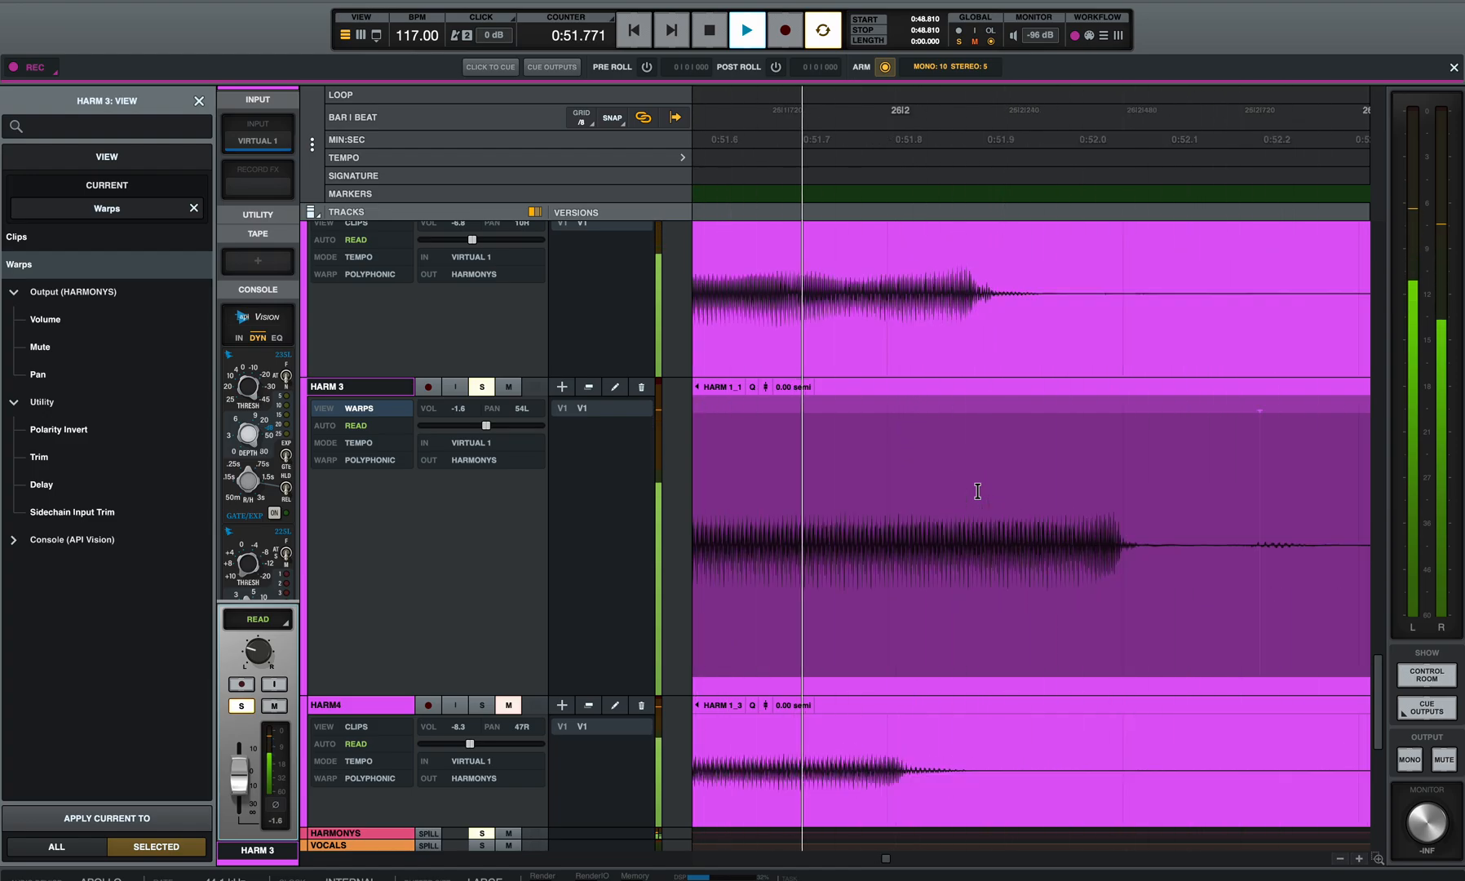
key("space")
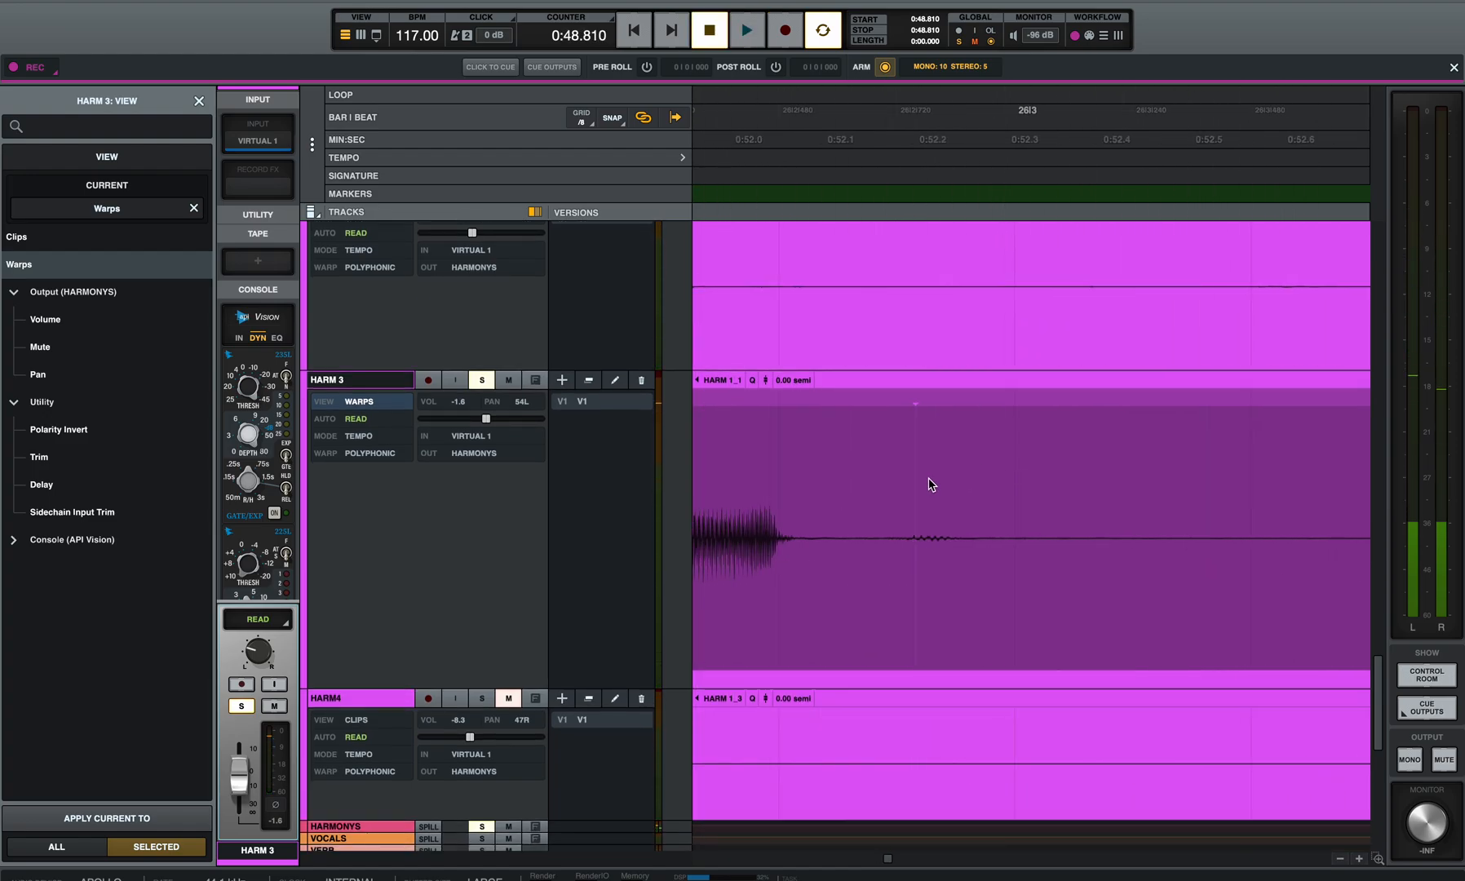
Step: Warp the end of HARM 3's held note after beat 26|2 earlier to 0:51.918 so it ends with HARM 2
scroll(932, 485, "left", 3)
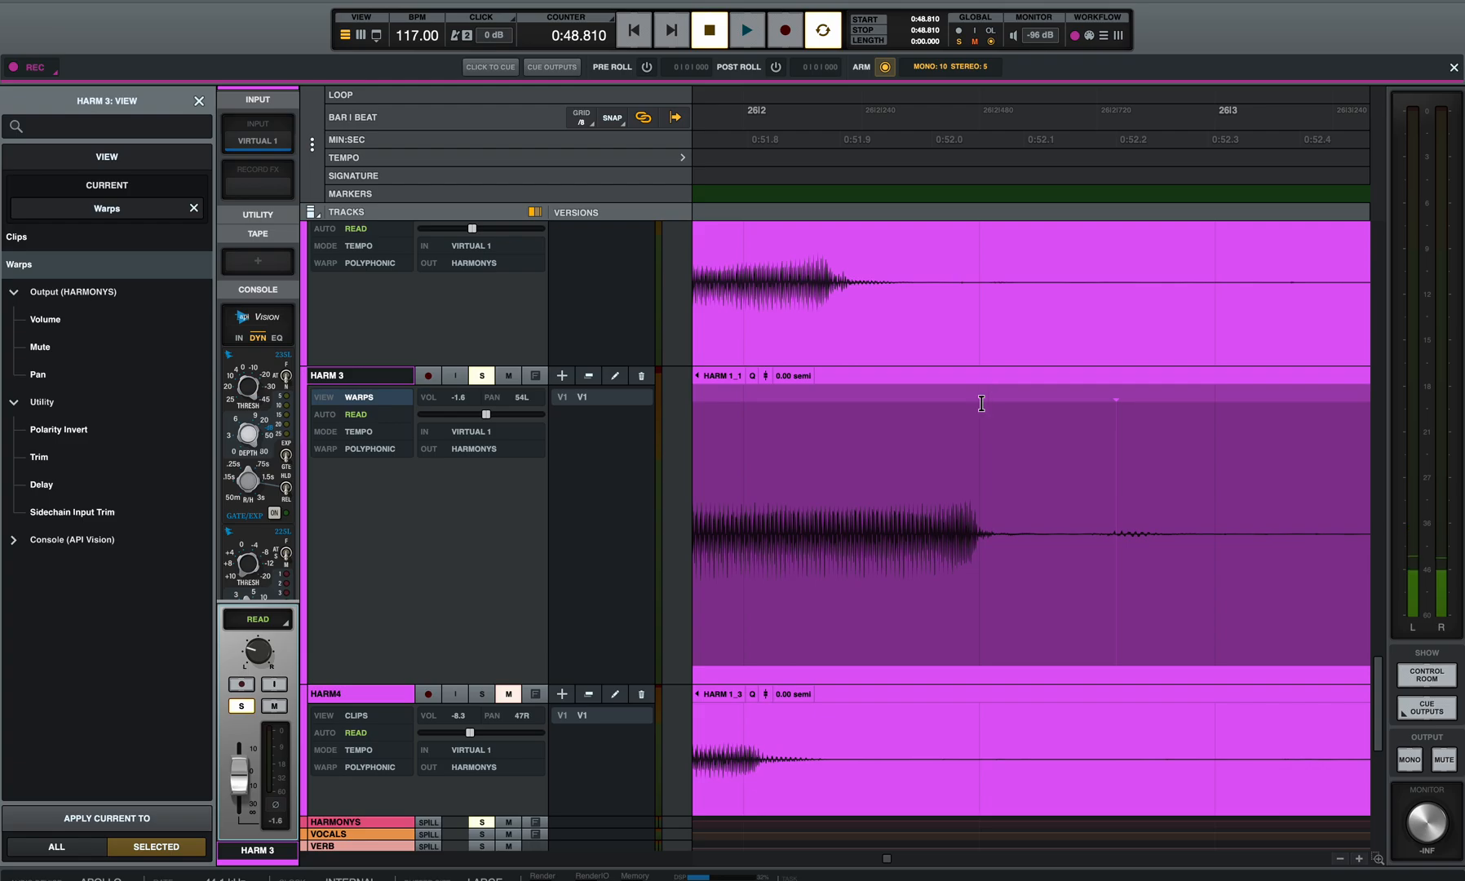
left_click_drag(986, 393, 855, 432)
scroll(839, 446, "left", 10)
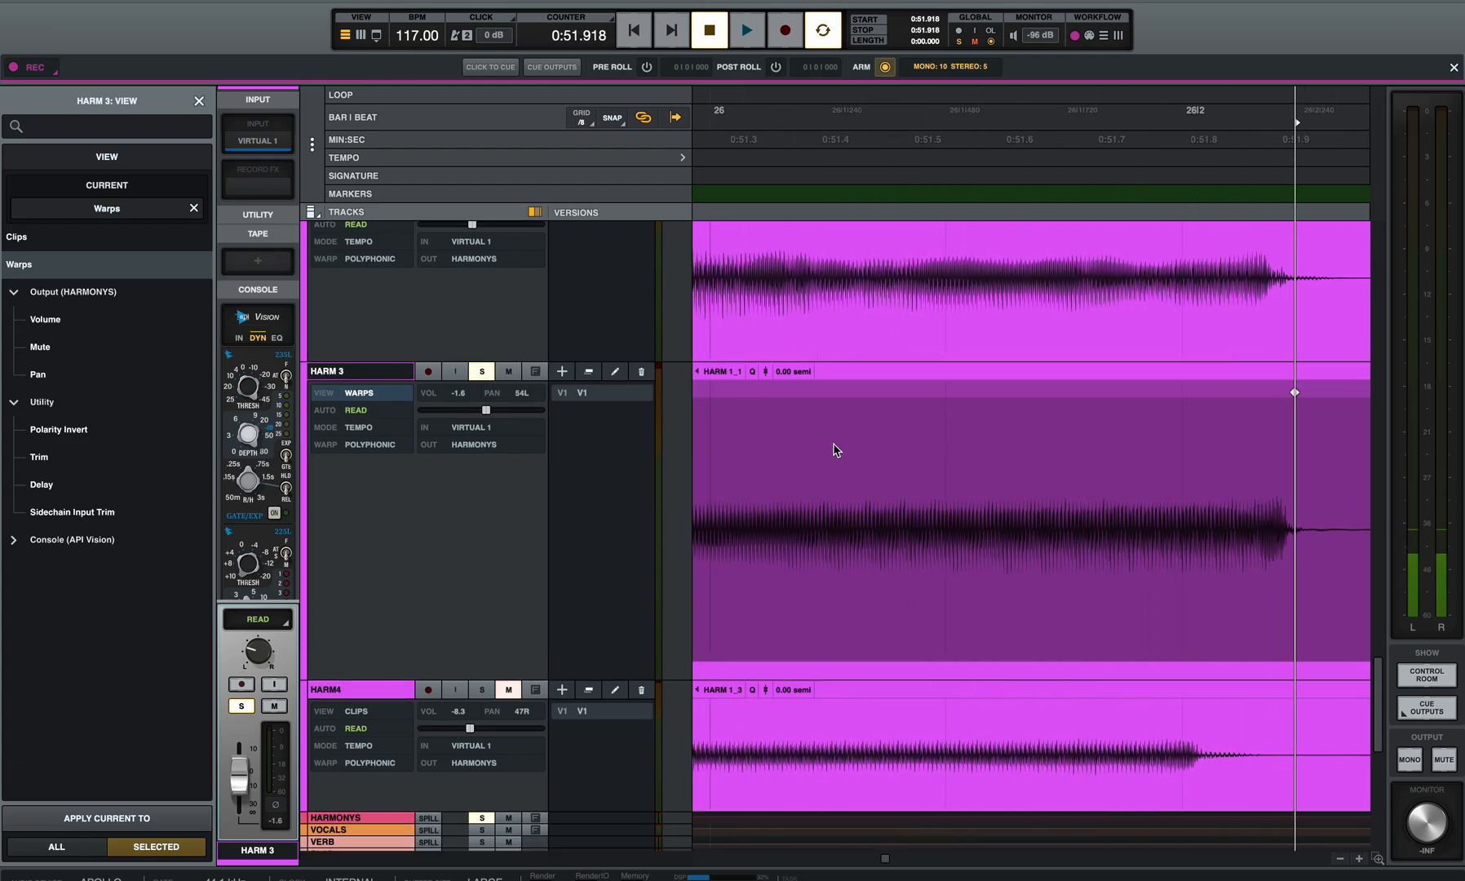
Step: Play back the whole first HARM 3 chorus phrase from 0:48.059, before the clip starts, to check all the warps
scroll(821, 444, "down", 10)
left_click(810, 460)
key("space")
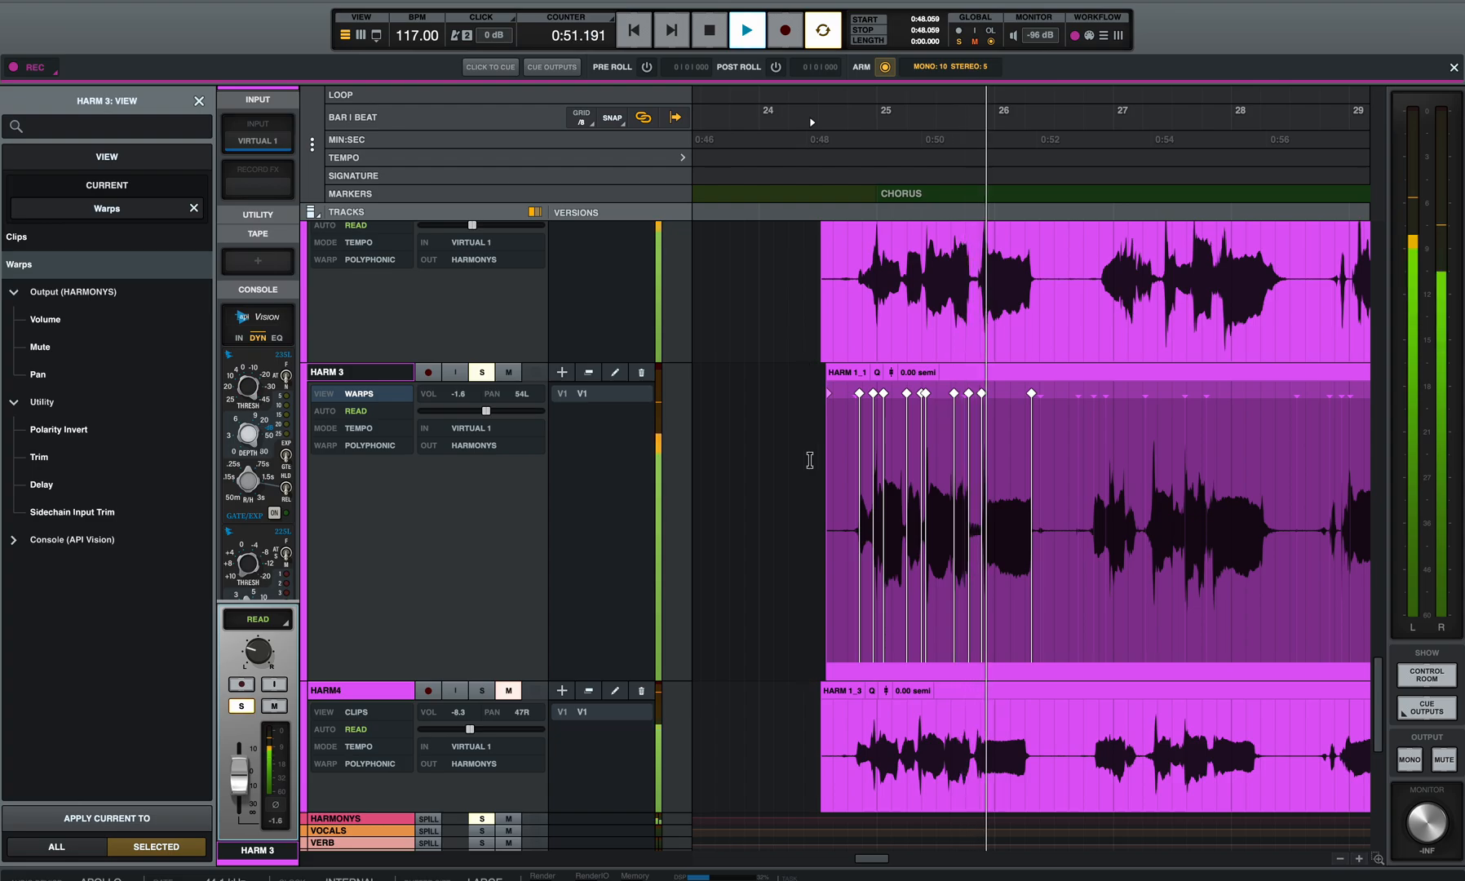
key("space")
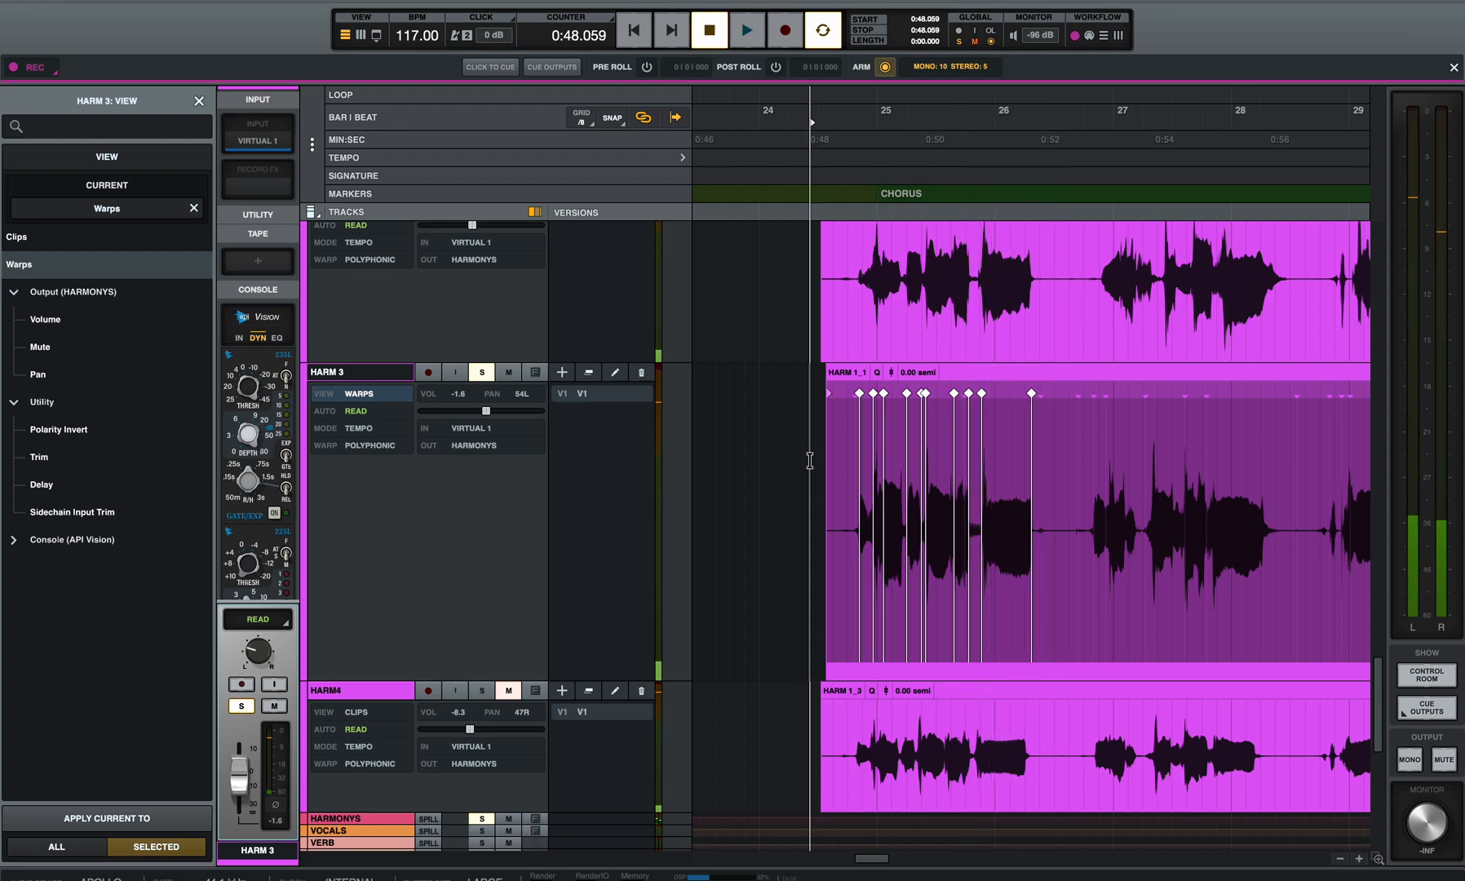